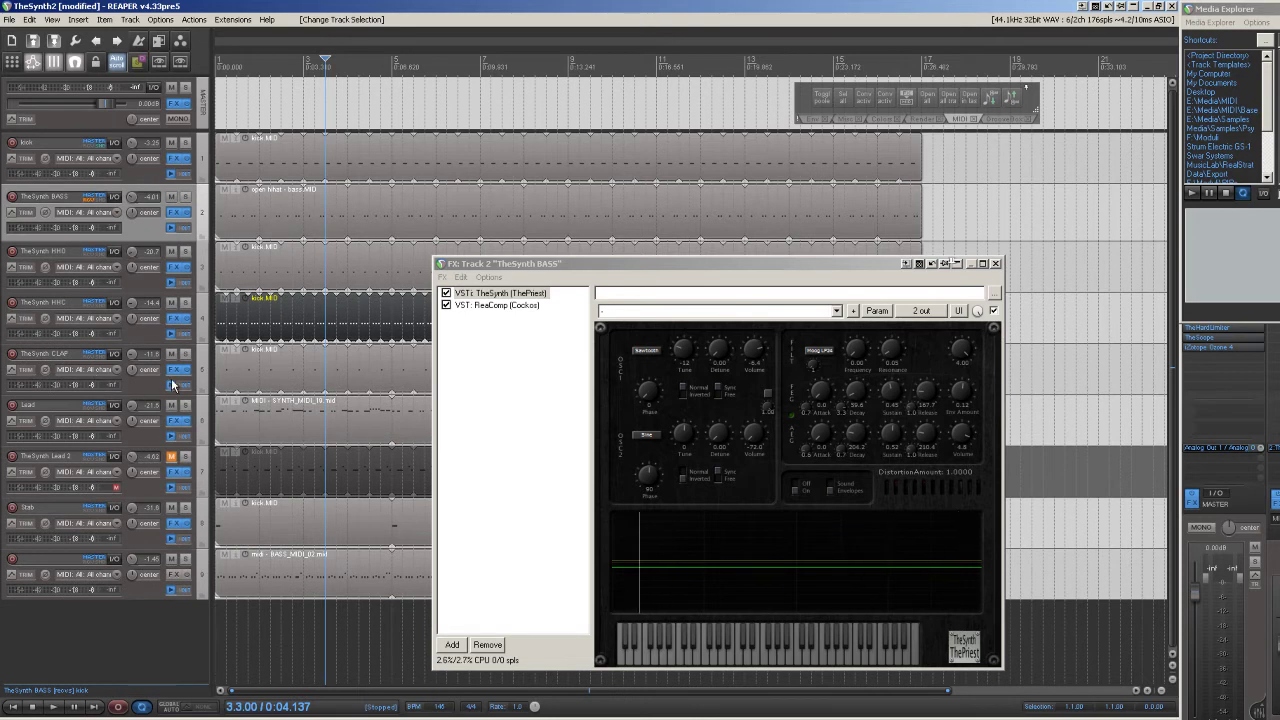
Solo the TheSynth CLAP track, open its FX chain and start playback.
click(186, 355)
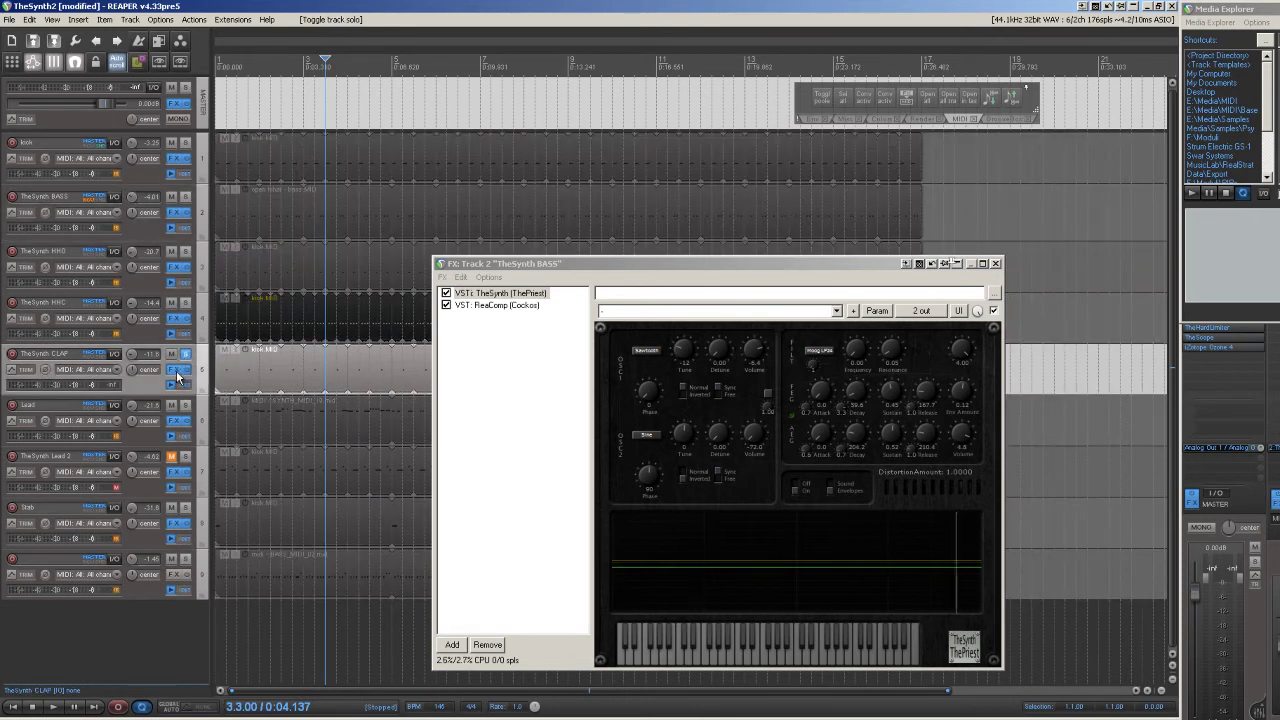
click(175, 372)
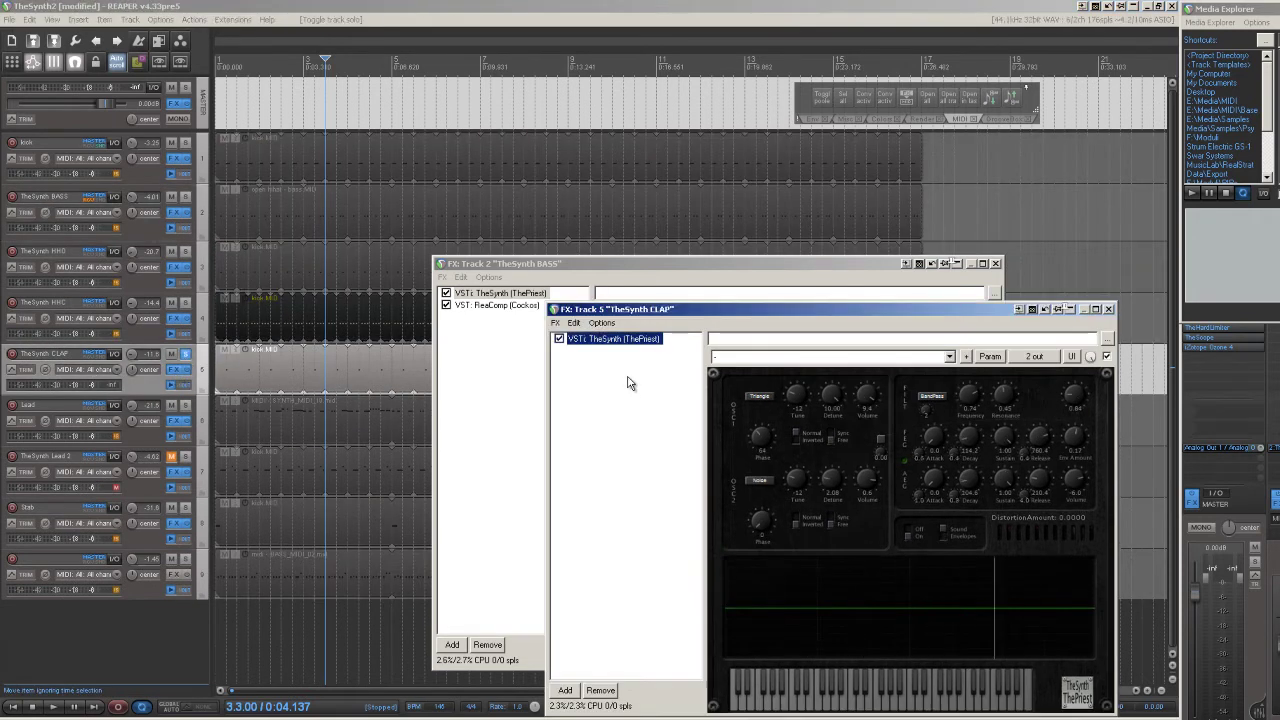
click(54, 707)
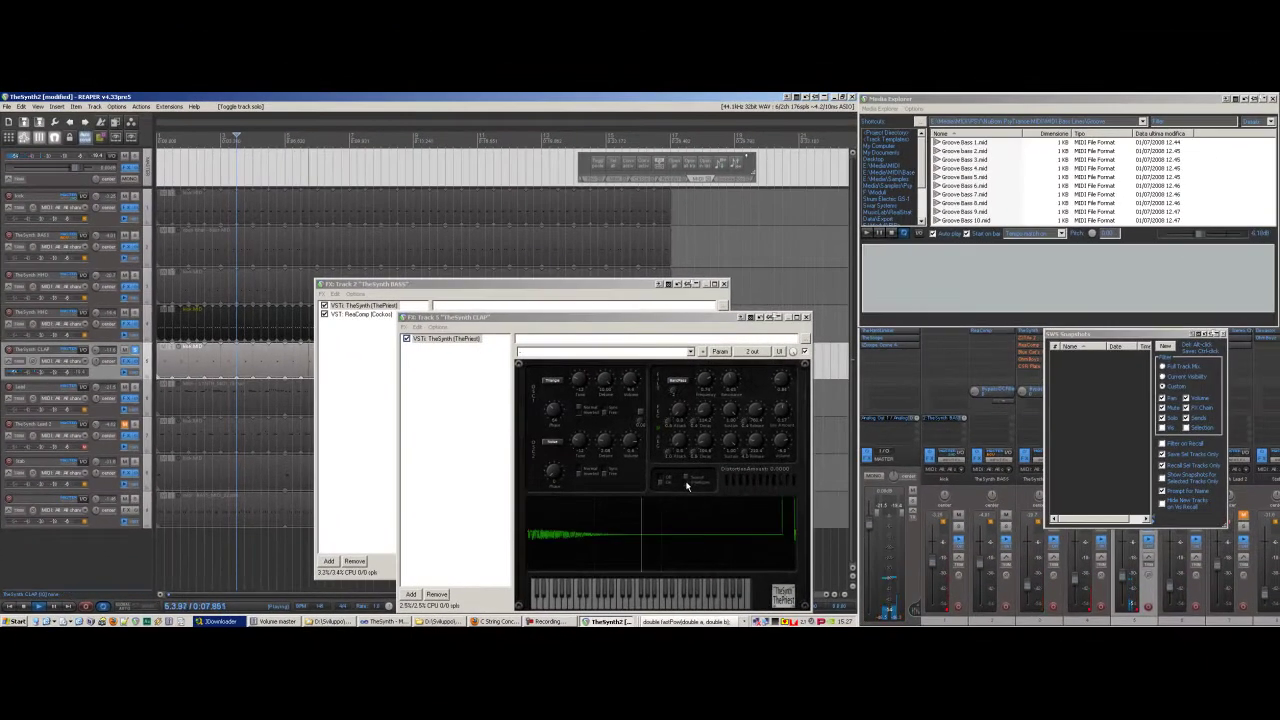
Open TheScope on the master track, place its window above the synth and magnify its waveform amplitude.
click(882, 338)
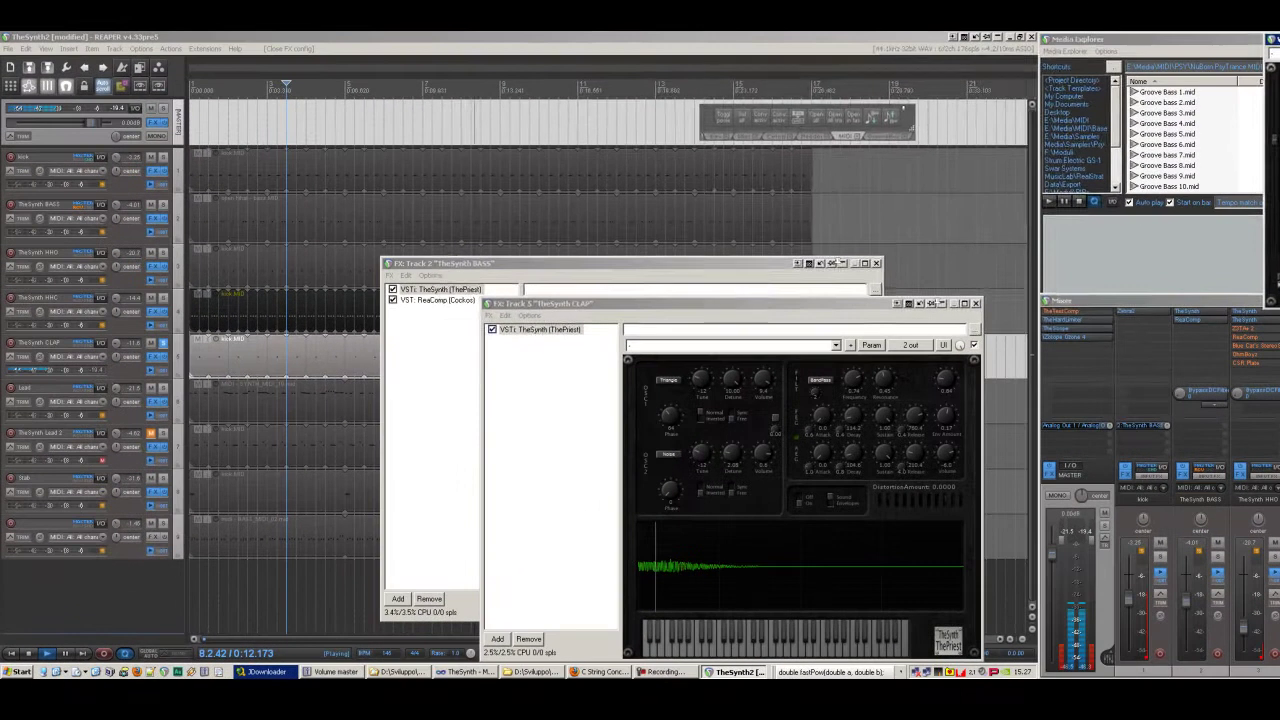
drag(1272, 59, 423, 86)
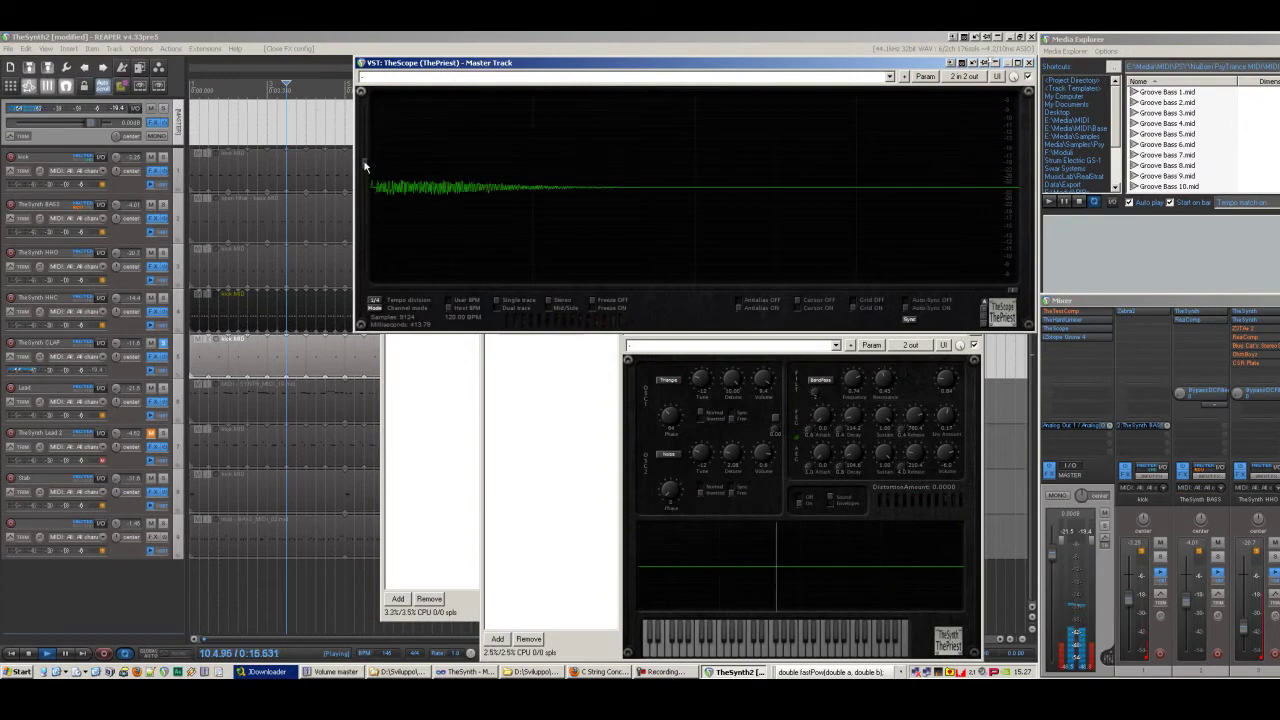
drag(362, 118, 361, 112)
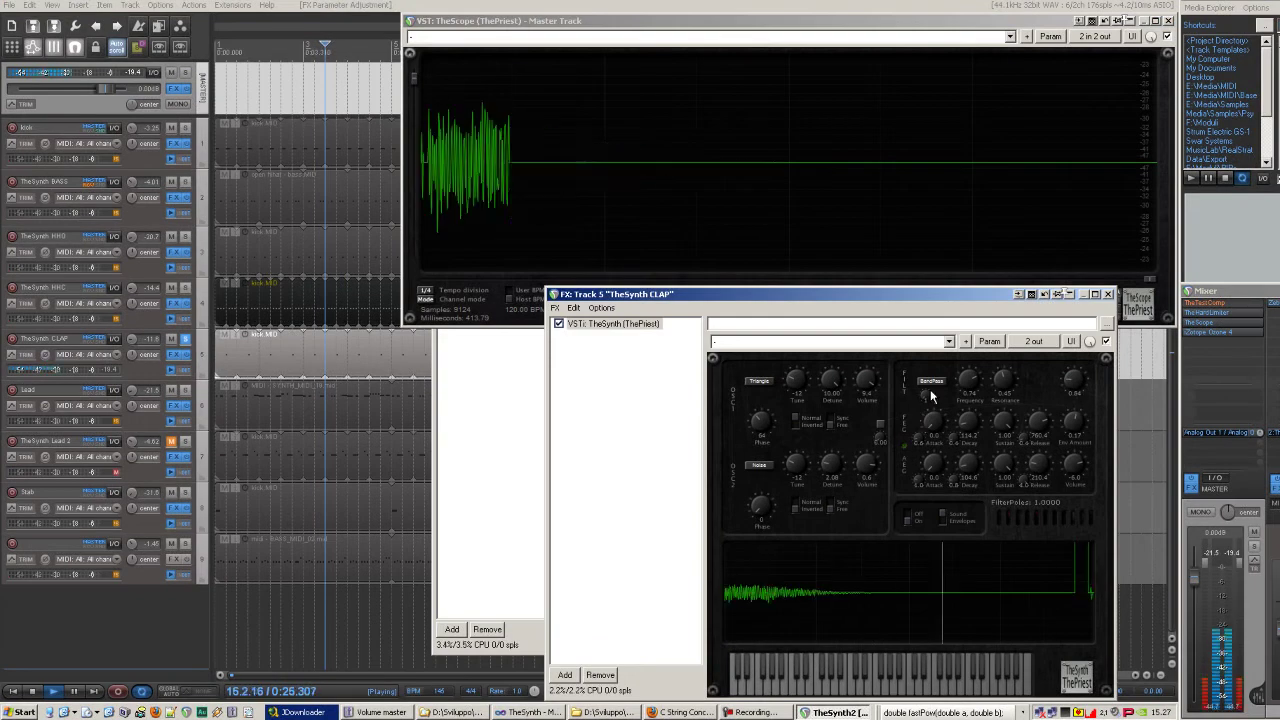
Set the CLAP filter to Moog BP24 with frequency 0.00, resonance 0.61 and envelope amount 0.25, and lower the global volume to about -12.3.
click(926, 382)
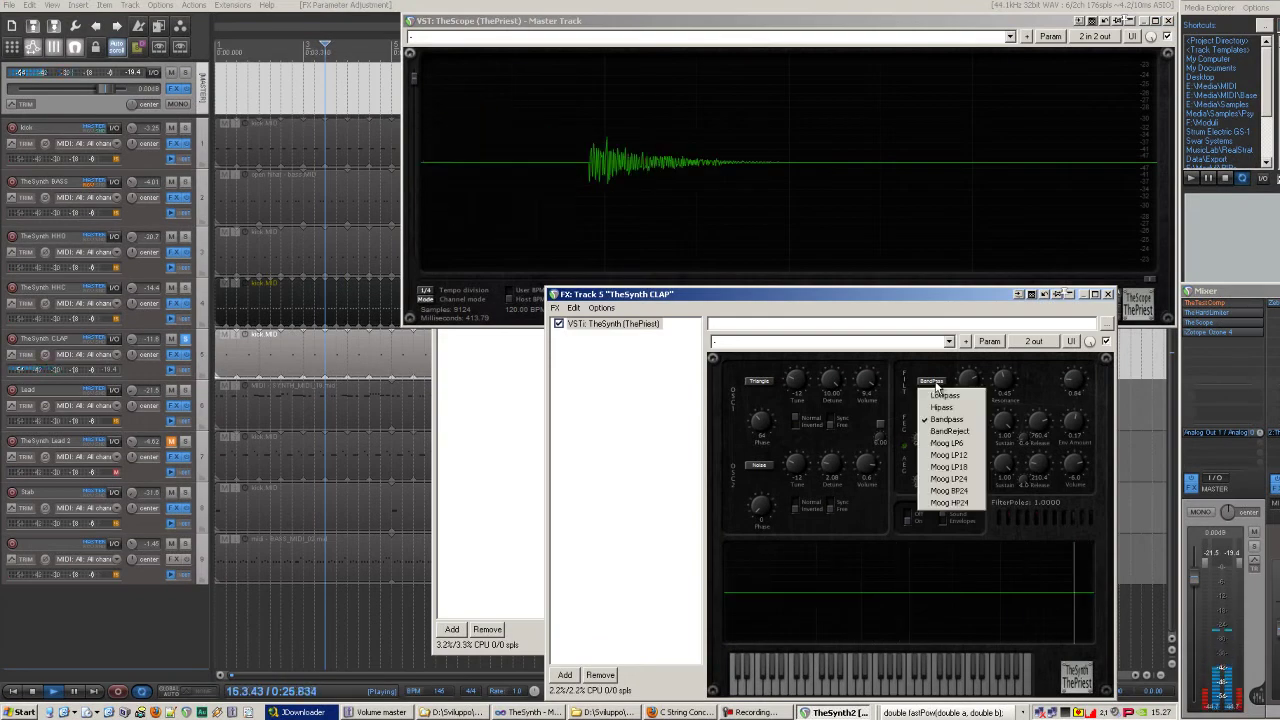
click(950, 491)
drag(957, 402, 930, 475)
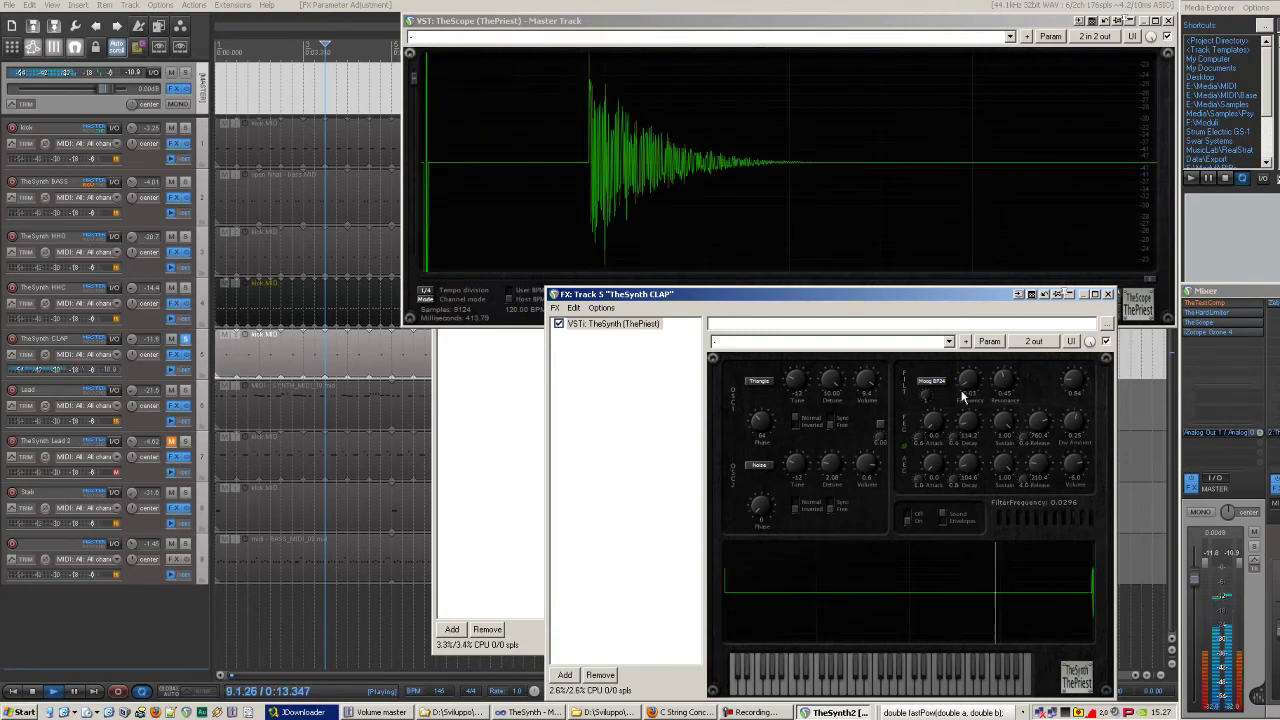
drag(959, 391, 959, 394)
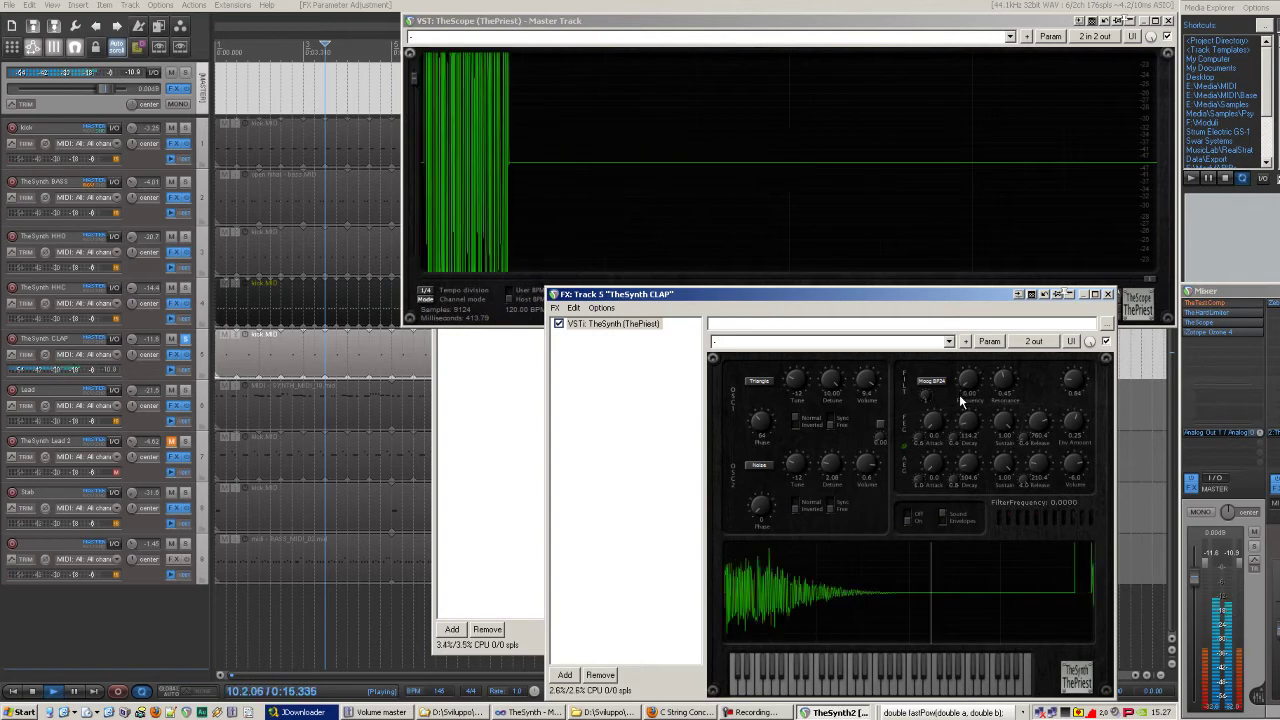
drag(1068, 464, 1070, 472)
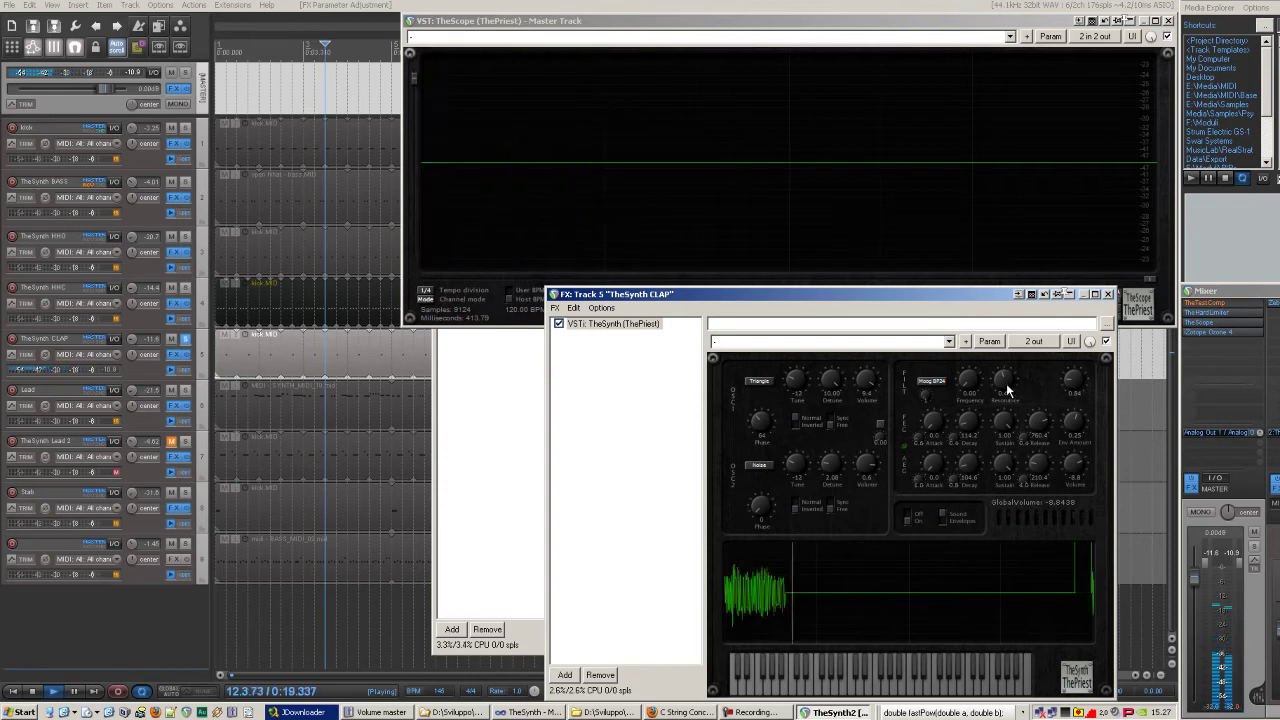
drag(1006, 359, 995, 360)
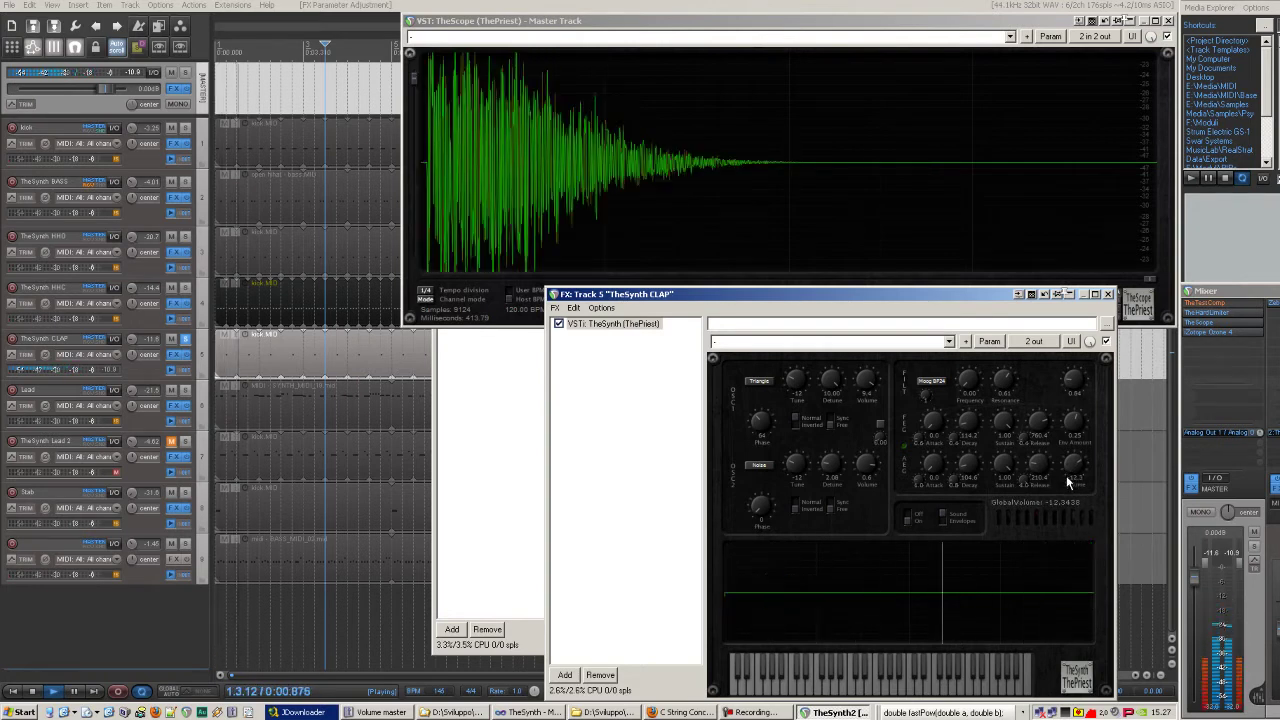
Display the envelopes in the CLAP synth's oscilloscope and set the filter release to about 333.3.
click(942, 522)
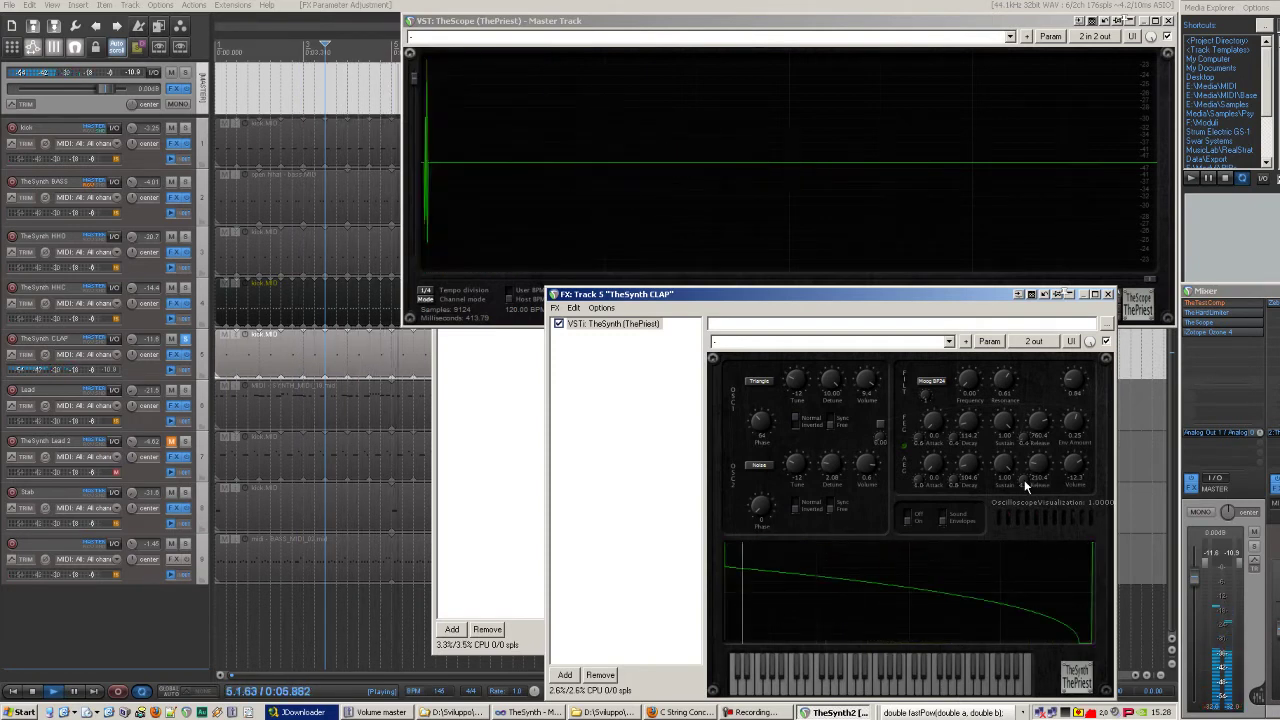
drag(1038, 422, 1015, 479)
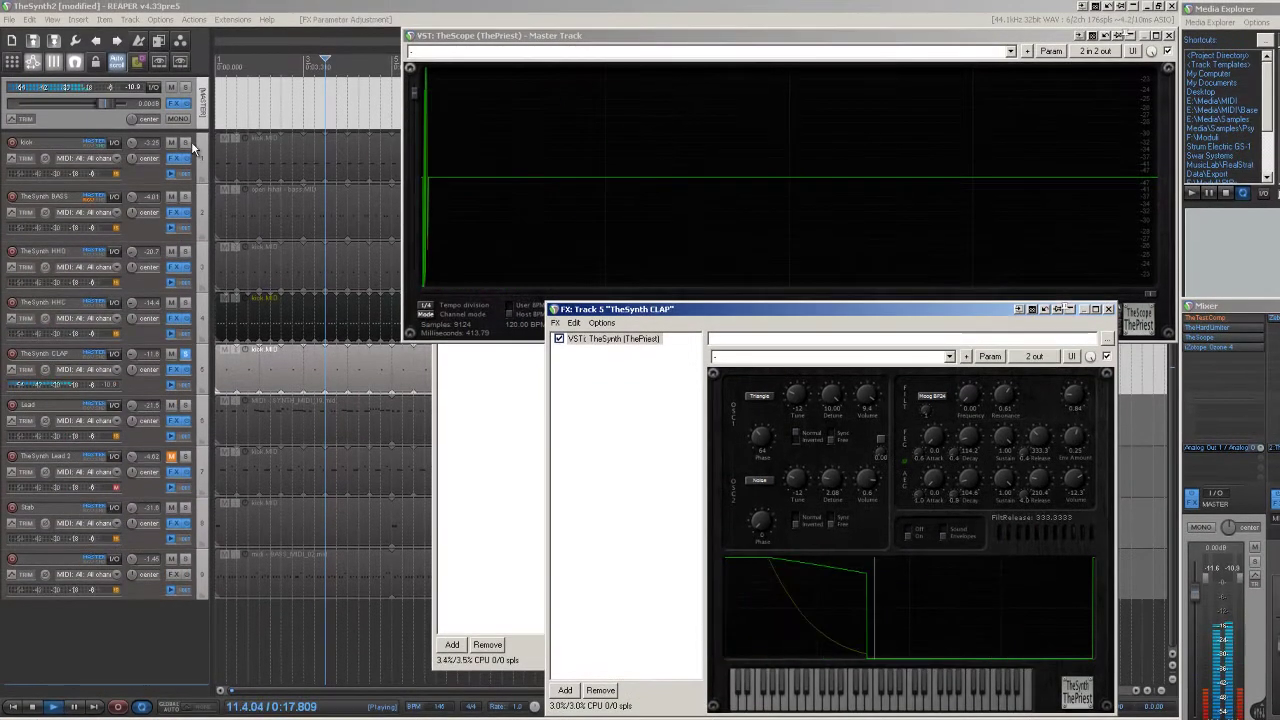
Solo the kick track alongside the clap and reduce TheScope's vertical magnification to fit the kick waveform.
click(186, 142)
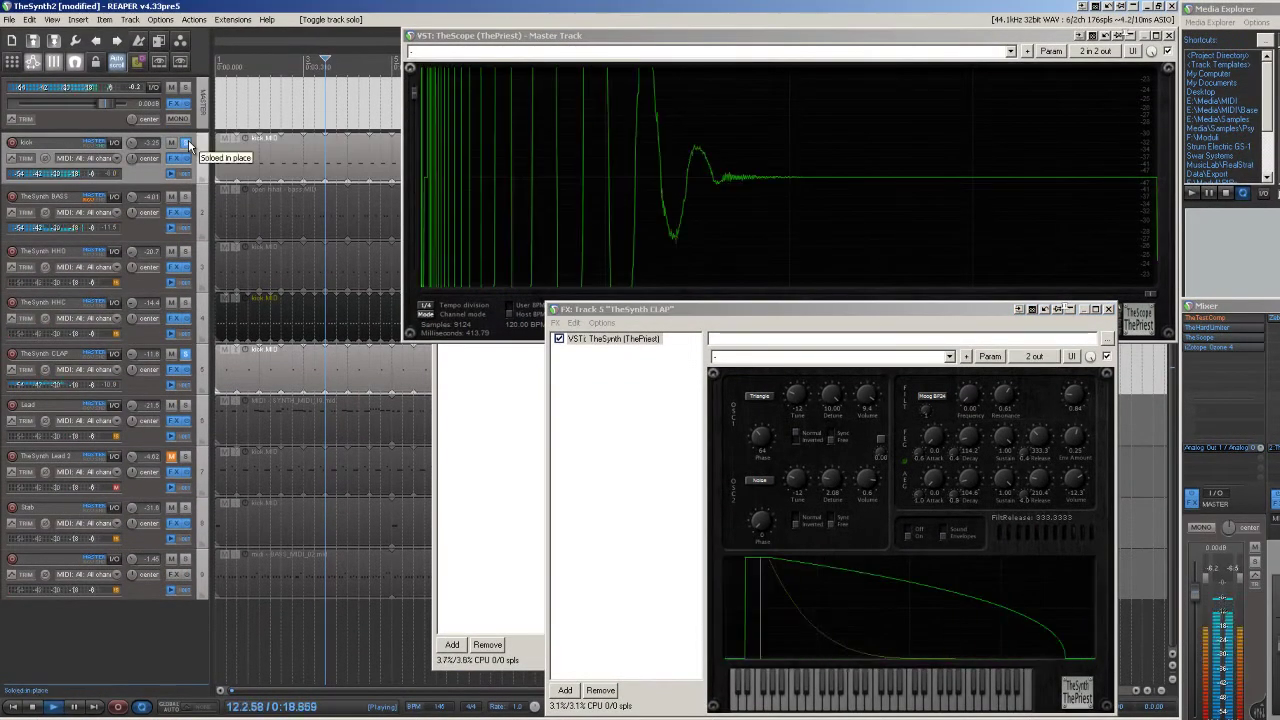
click(413, 99)
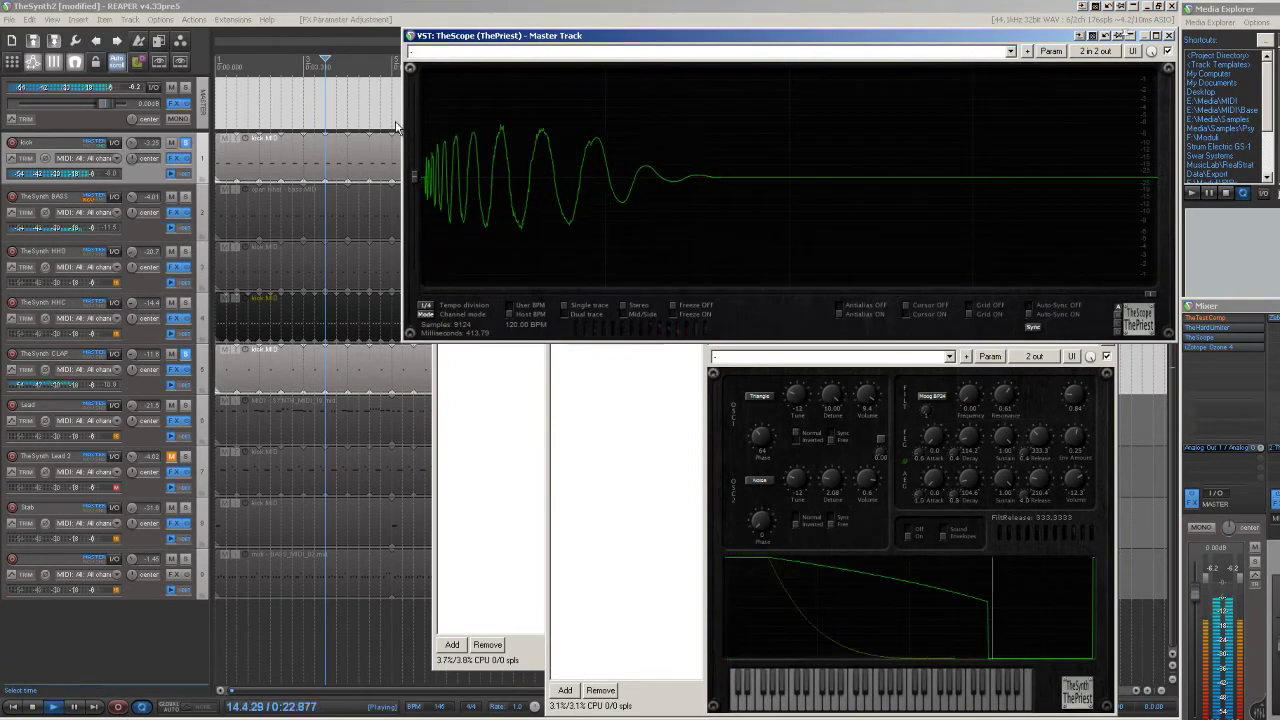
click(186, 142)
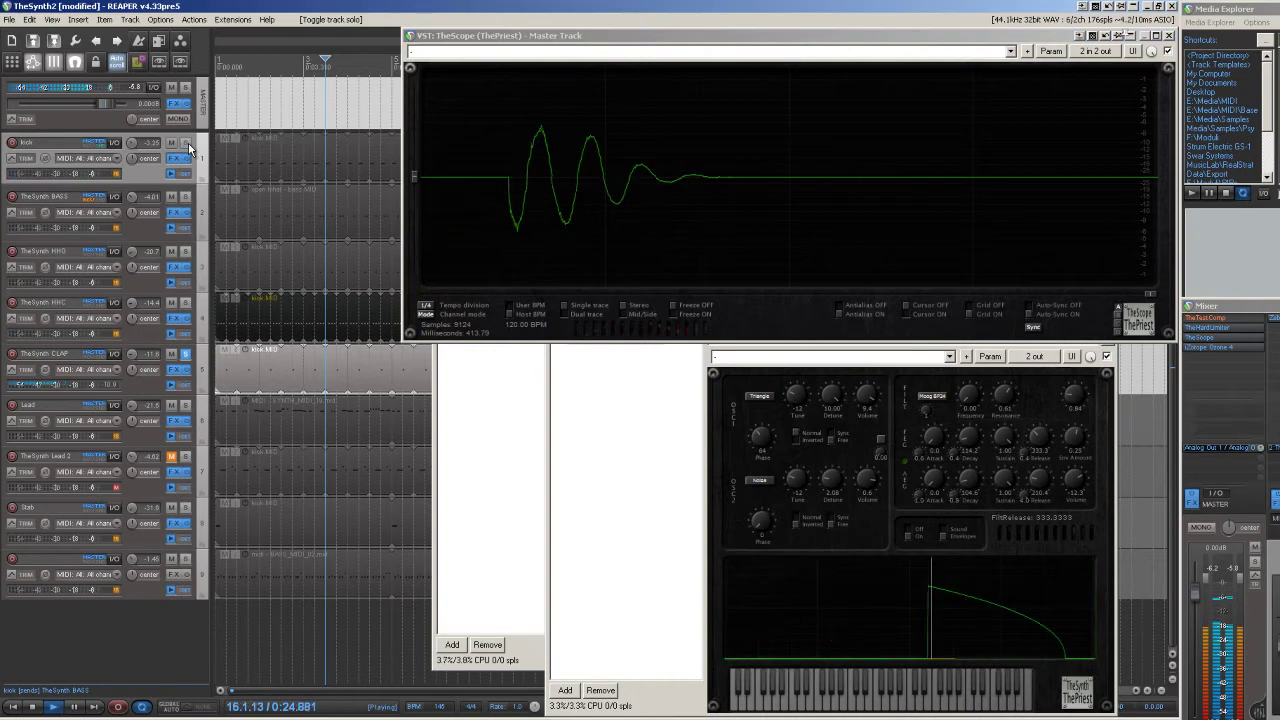
click(187, 142)
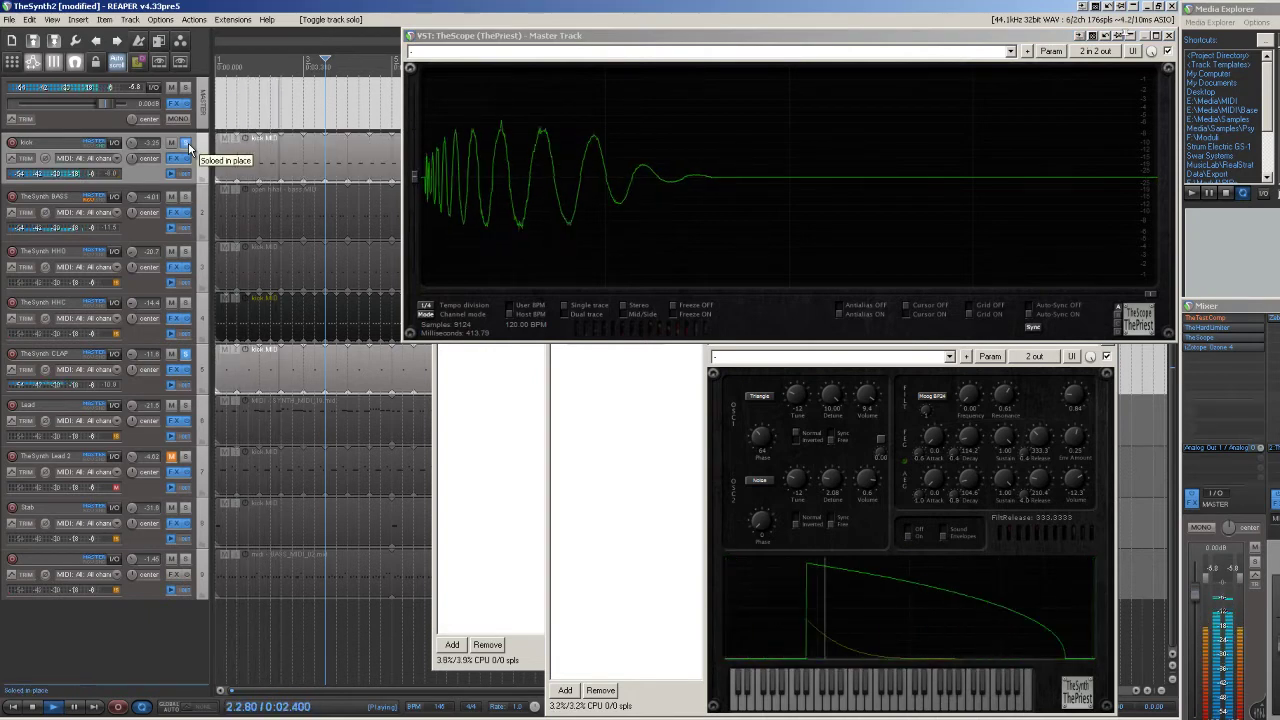
Bring up the FX chain of the TheSynth BASS track and solo that track.
click(175, 215)
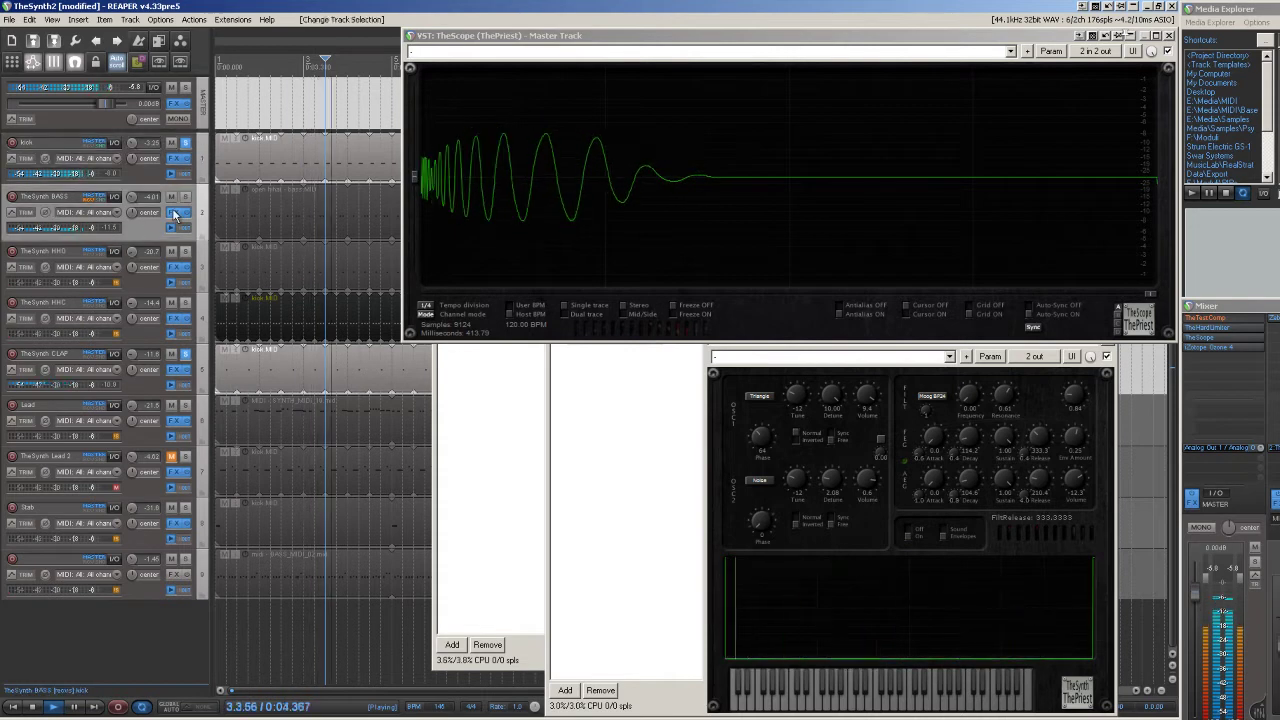
click(175, 215)
click(175, 215)
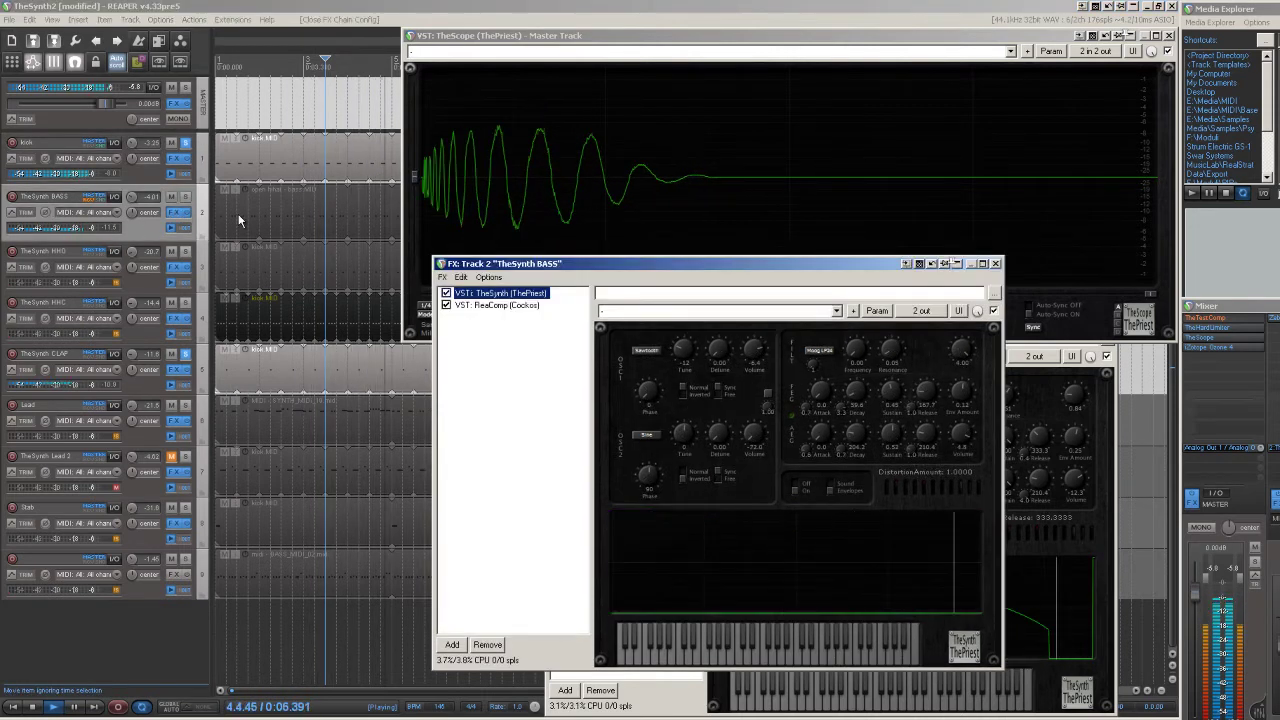
click(188, 197)
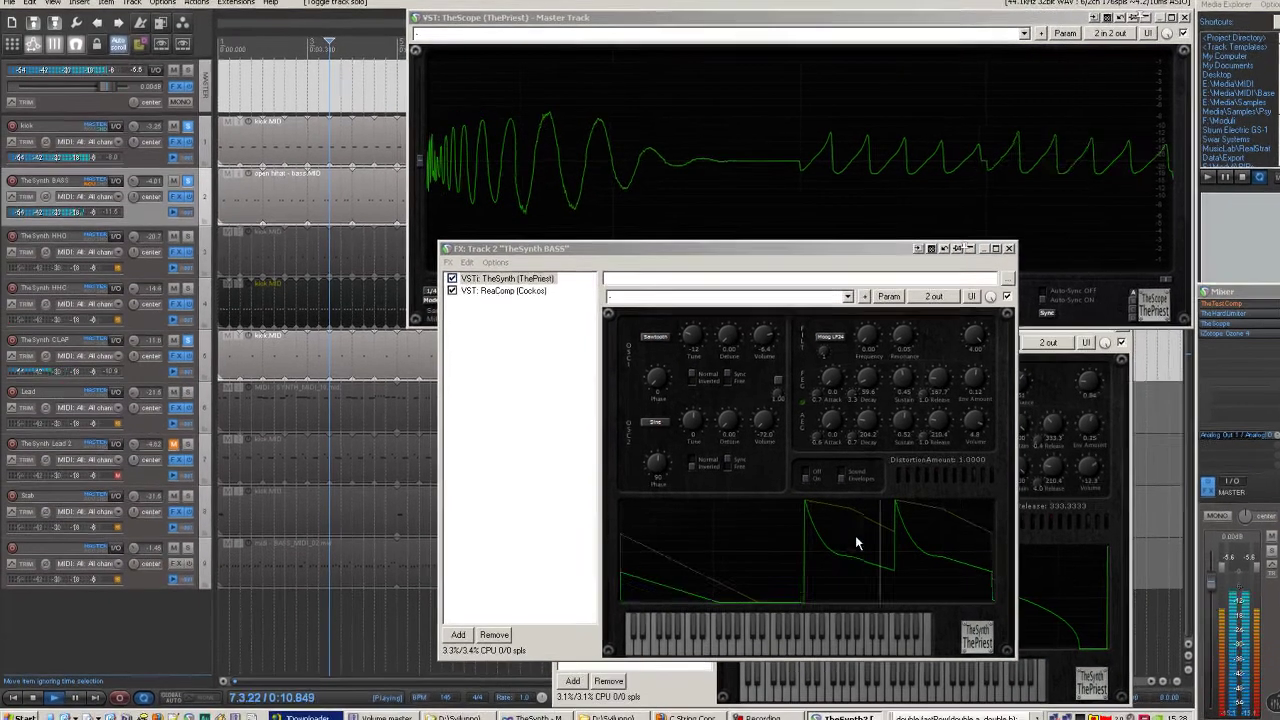
Switch the BASS synth's oscilloscope to the sound waveform and unsolo the kick and CLAP tracks.
click(831, 484)
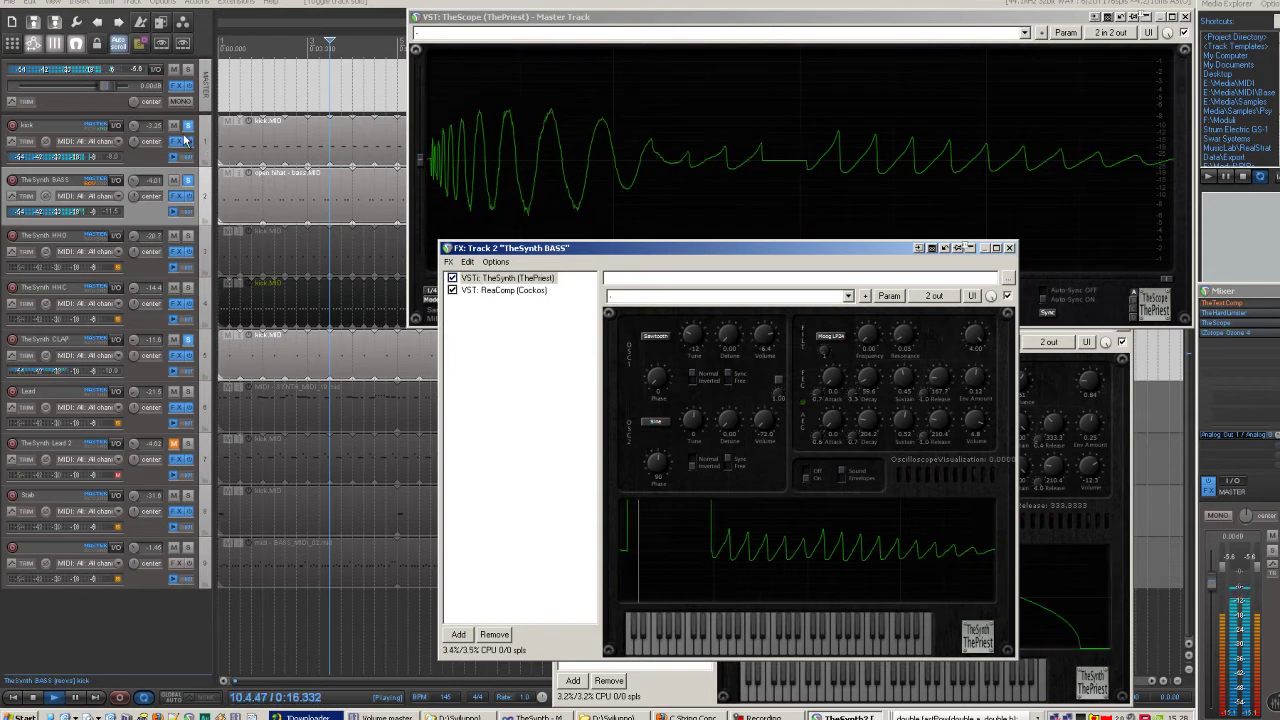
click(187, 141)
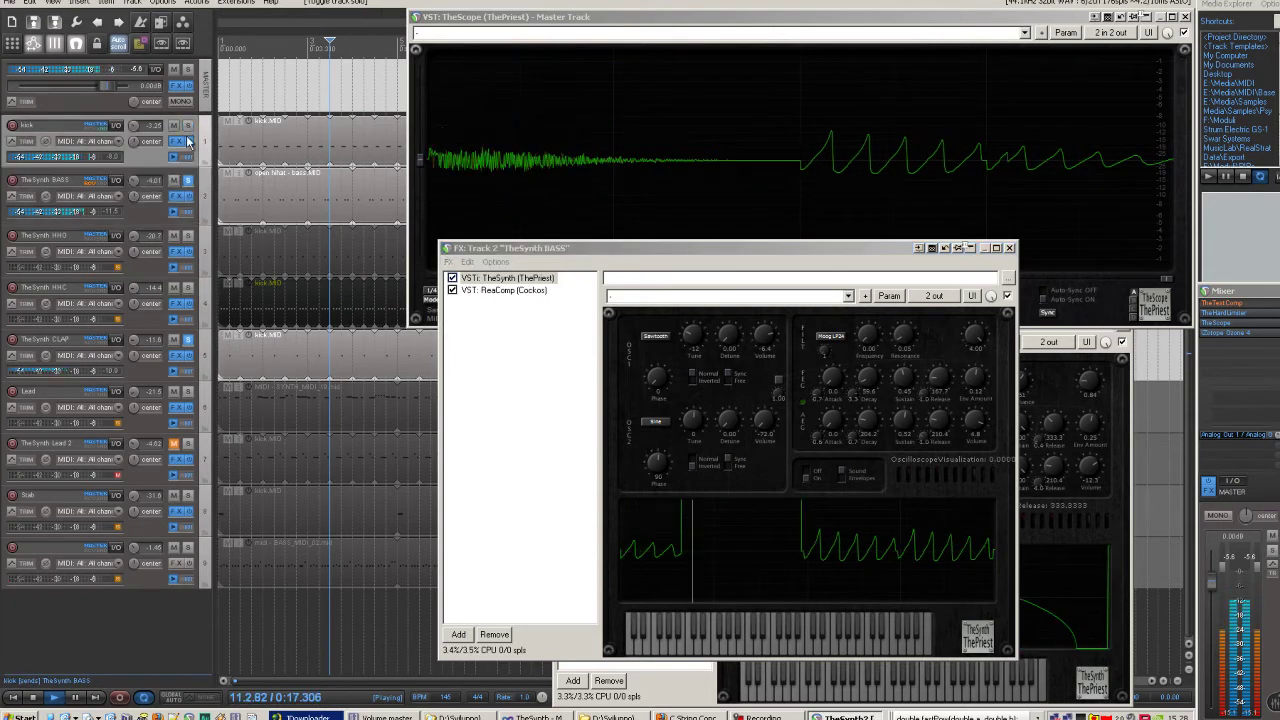
click(192, 343)
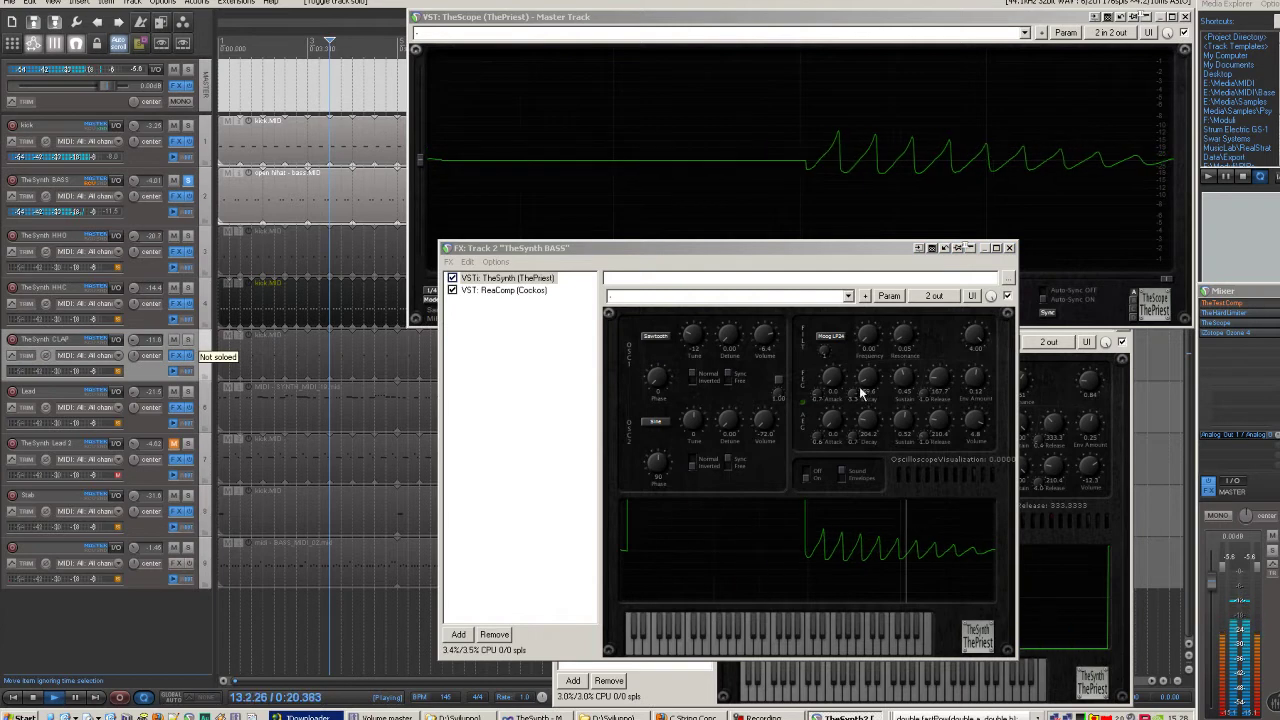
Set the BASS filter to Lowpass with envelope amount about 0.08, lower its resonance and display the envelopes in the oscilloscope.
click(831, 337)
click(846, 352)
drag(868, 336, 868, 347)
drag(980, 373, 981, 379)
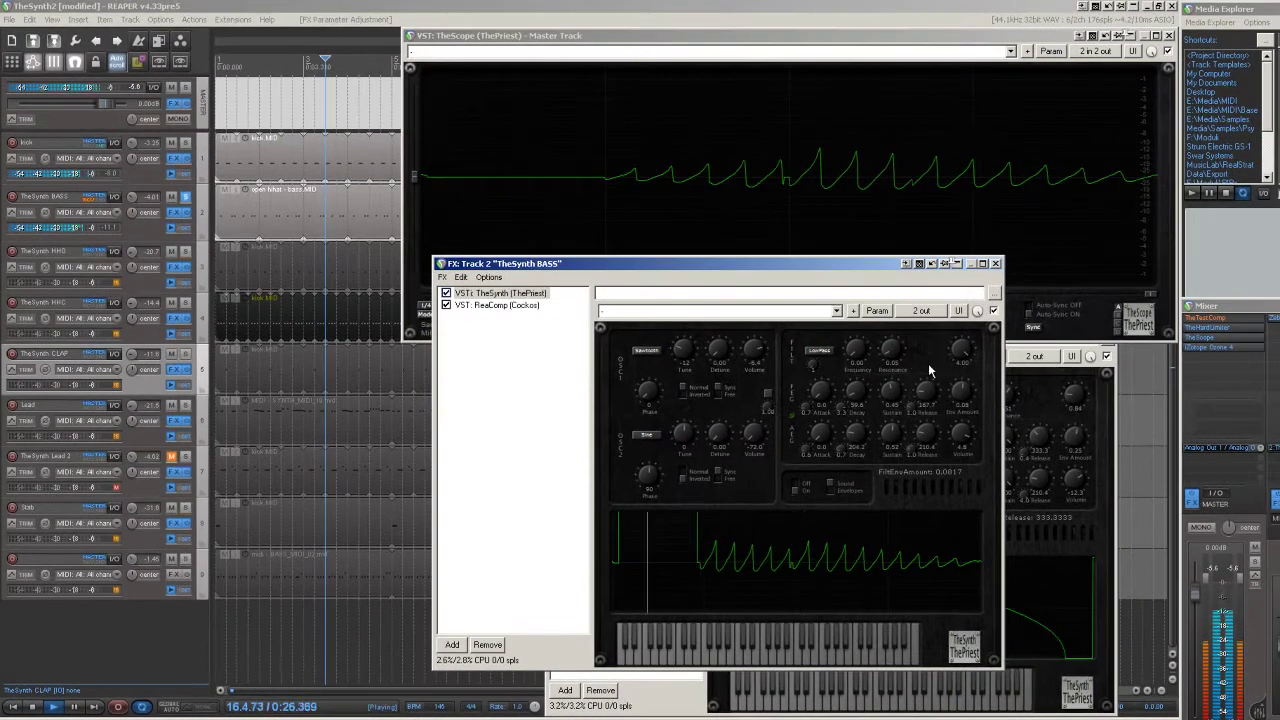
drag(886, 363, 870, 404)
click(830, 490)
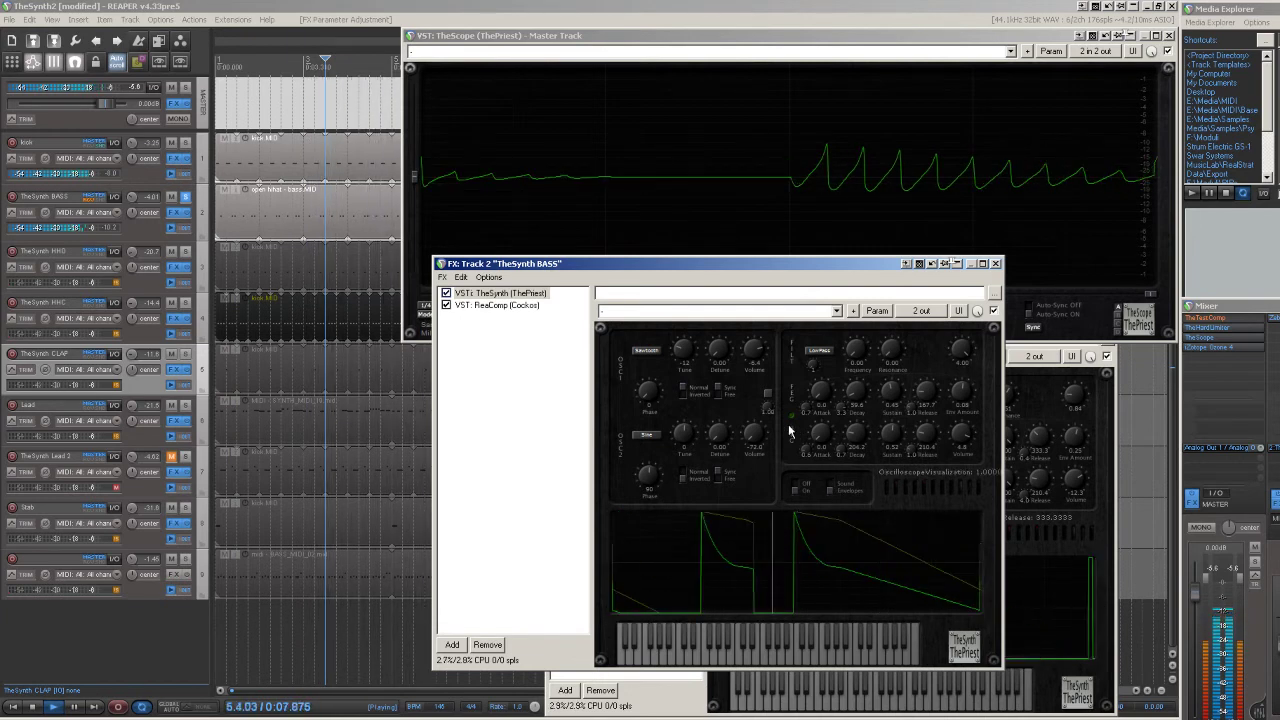
Set the BASS distortion type to Waveshape distort and balance the levels with oscillator 1 volume 12.0 and global volume about -16.4.
click(768, 398)
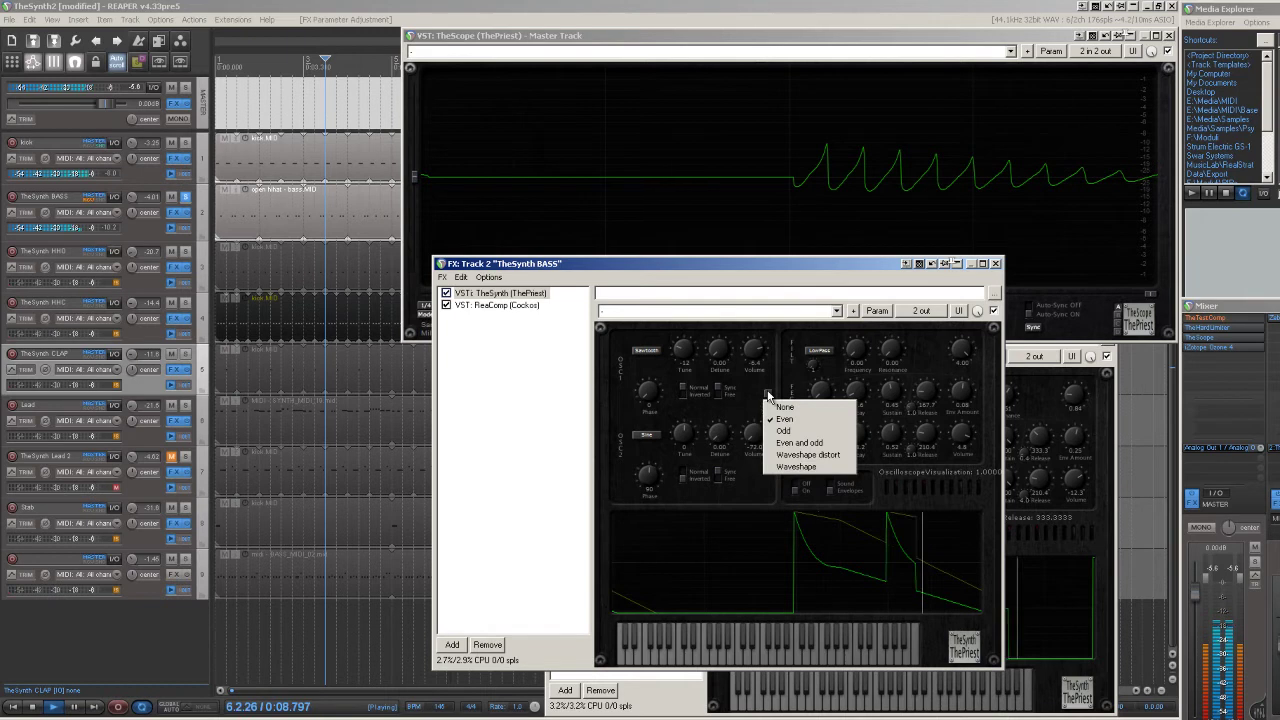
click(778, 455)
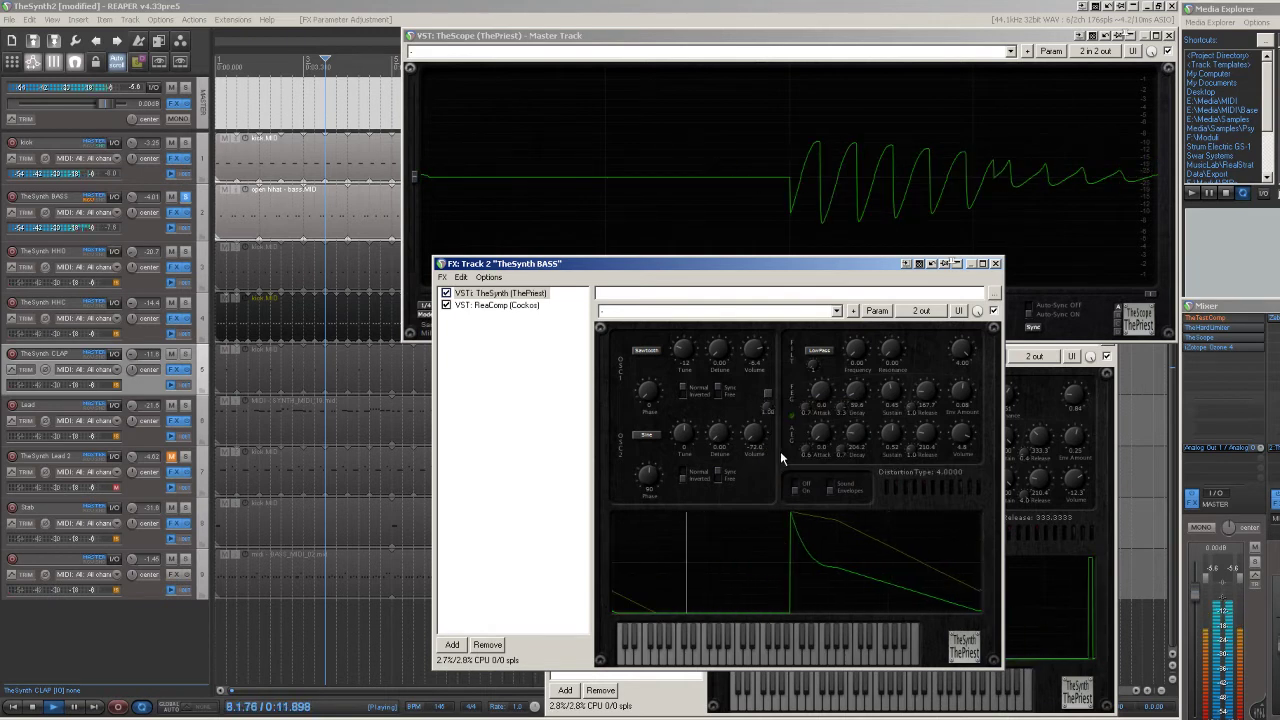
drag(963, 441, 940, 478)
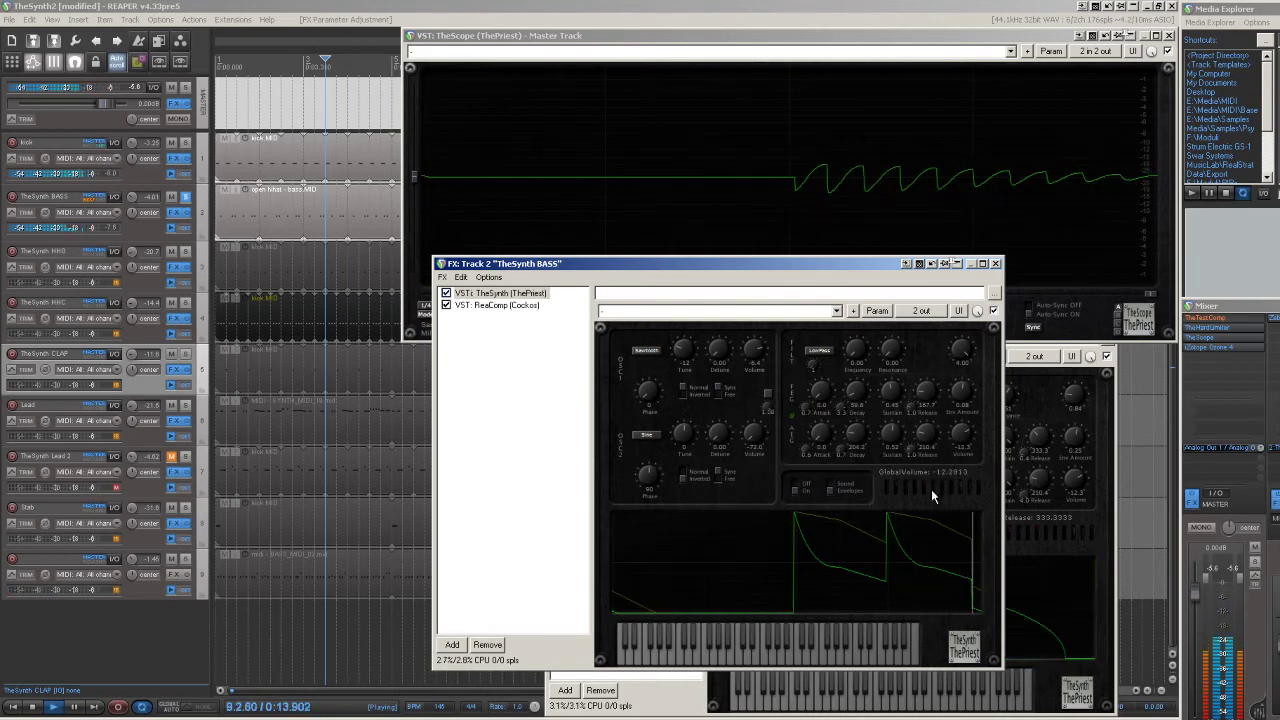
drag(755, 350, 751, 277)
drag(962, 433, 952, 452)
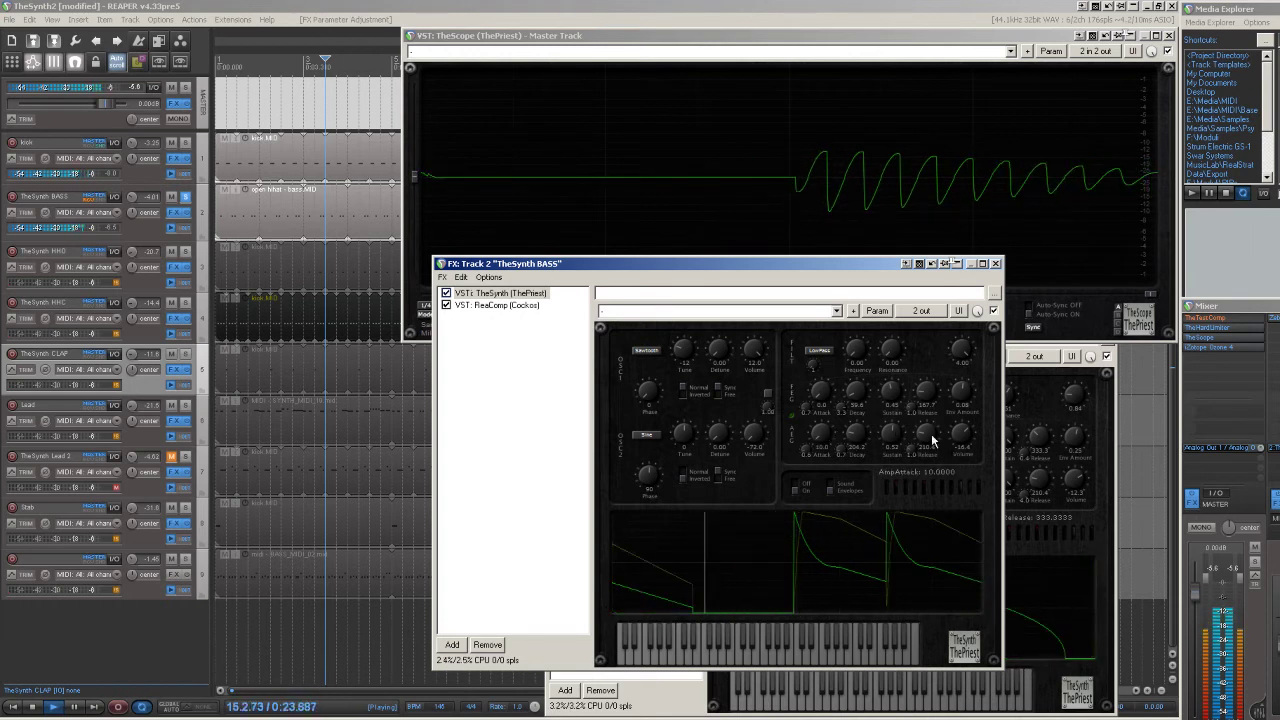
Set the BASS filter release to about 152.1, amp release to 148.75, filter decay shape to 4.0 and filter sustain to about 0.41.
drag(925, 391, 928, 437)
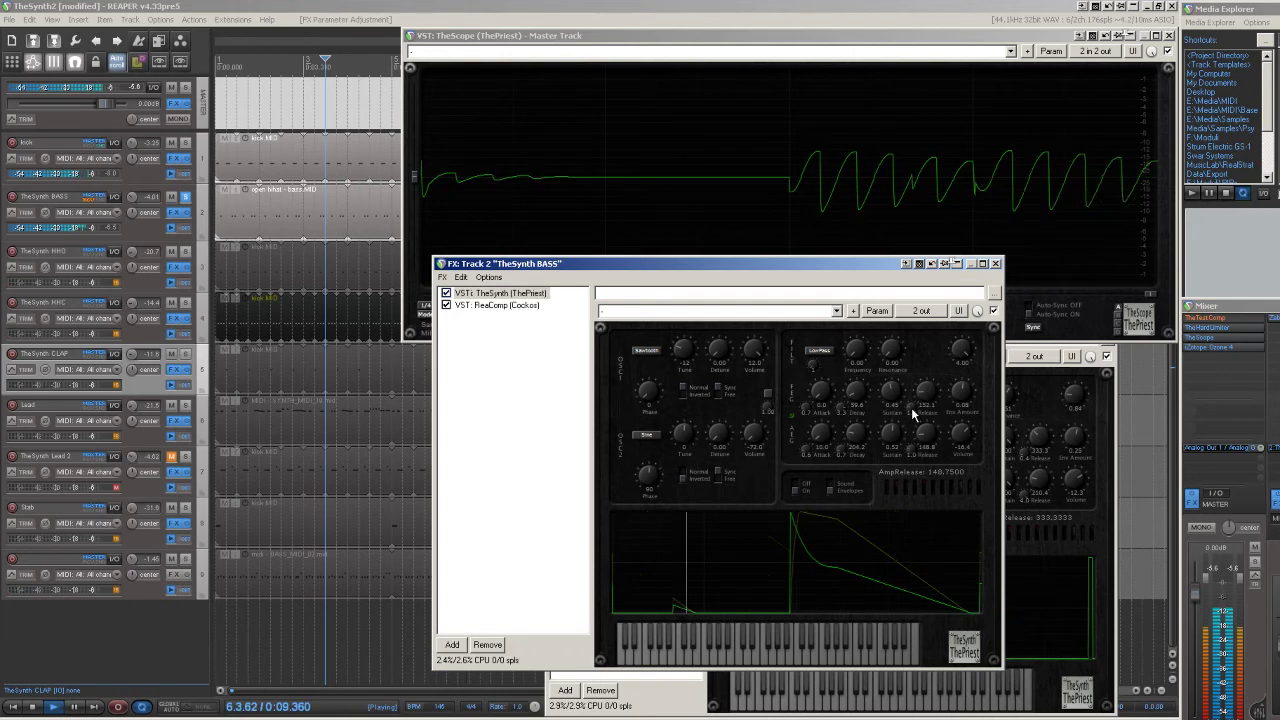
drag(848, 406, 824, 435)
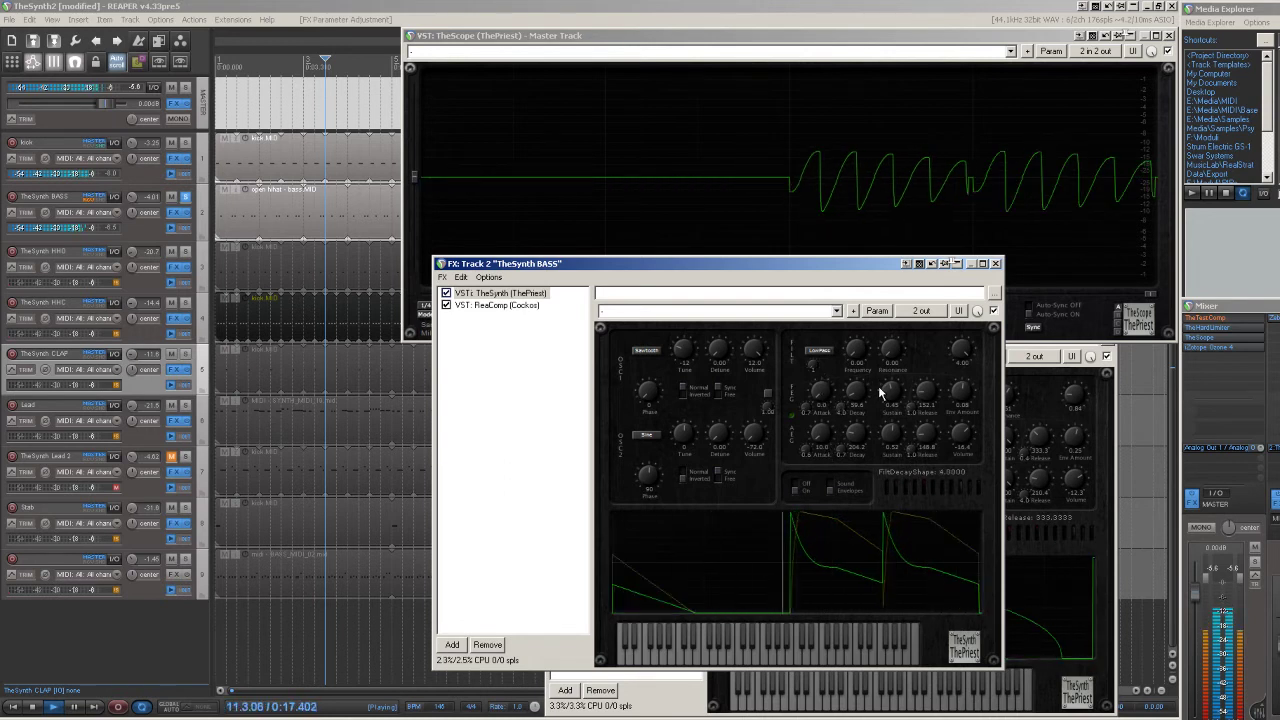
drag(893, 401, 855, 409)
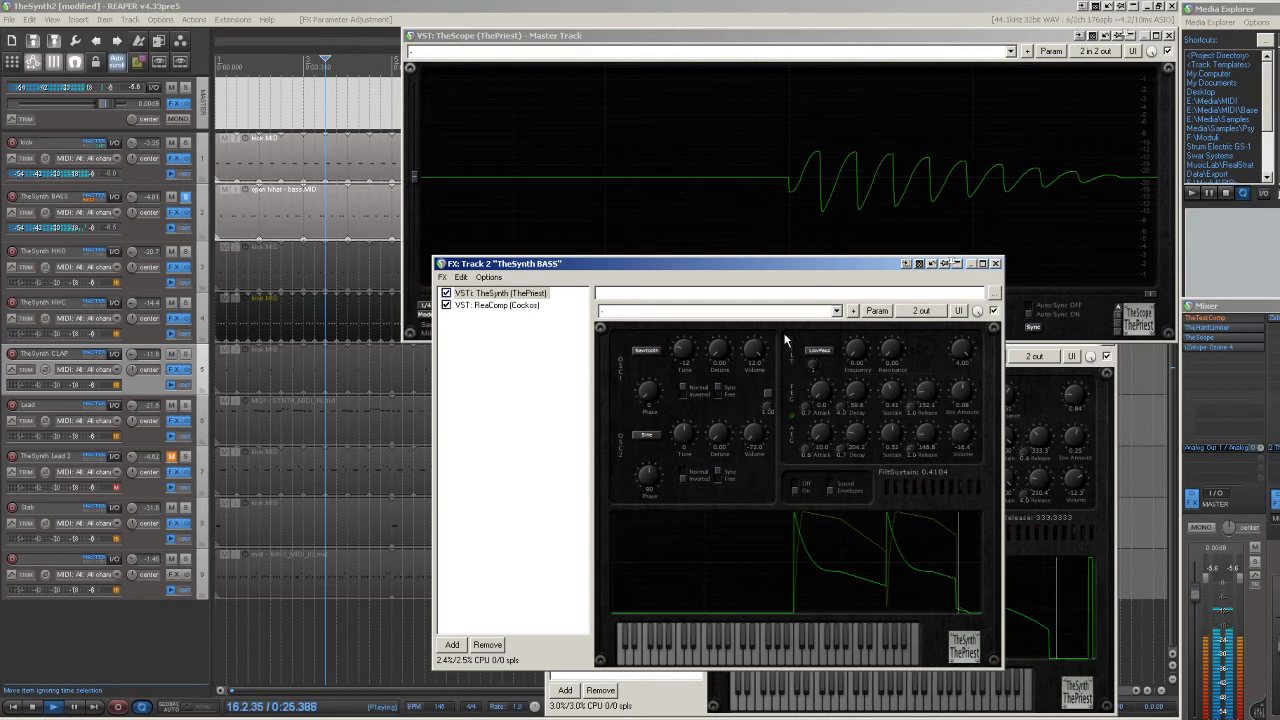
Try the Moog LP6 and Moog LP18 filter modes on the BASS synth.
click(824, 349)
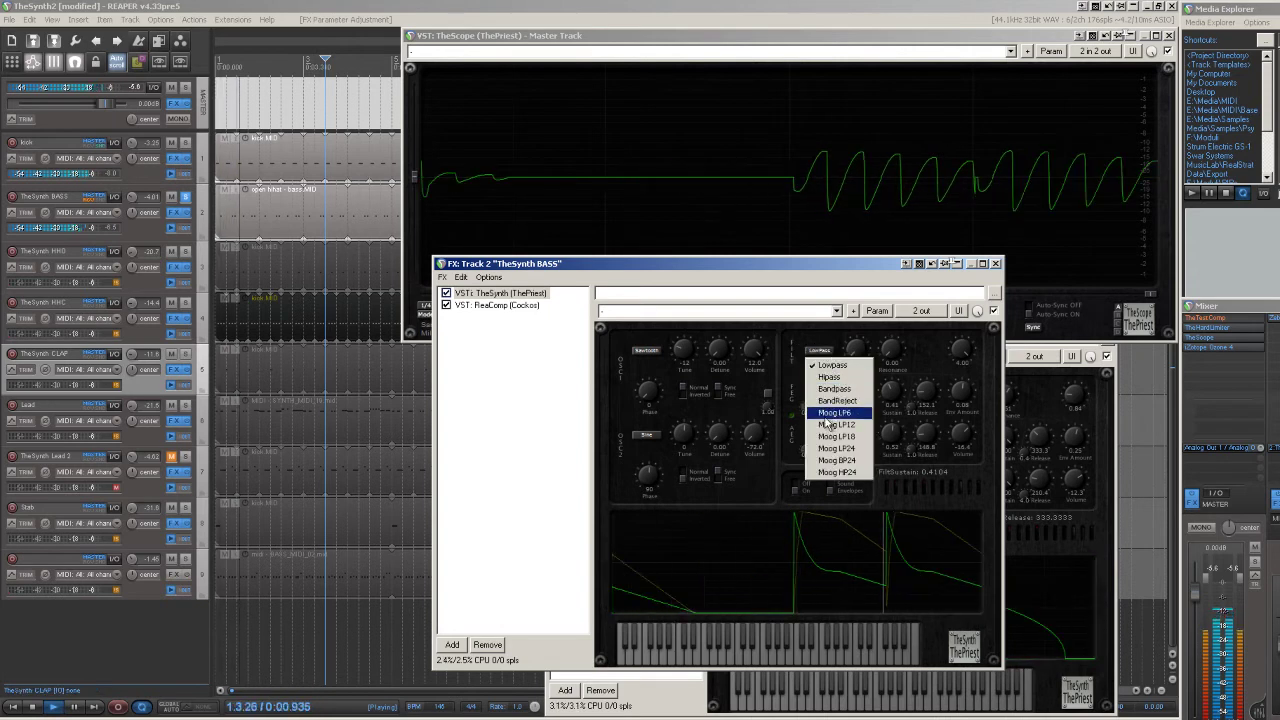
click(826, 414)
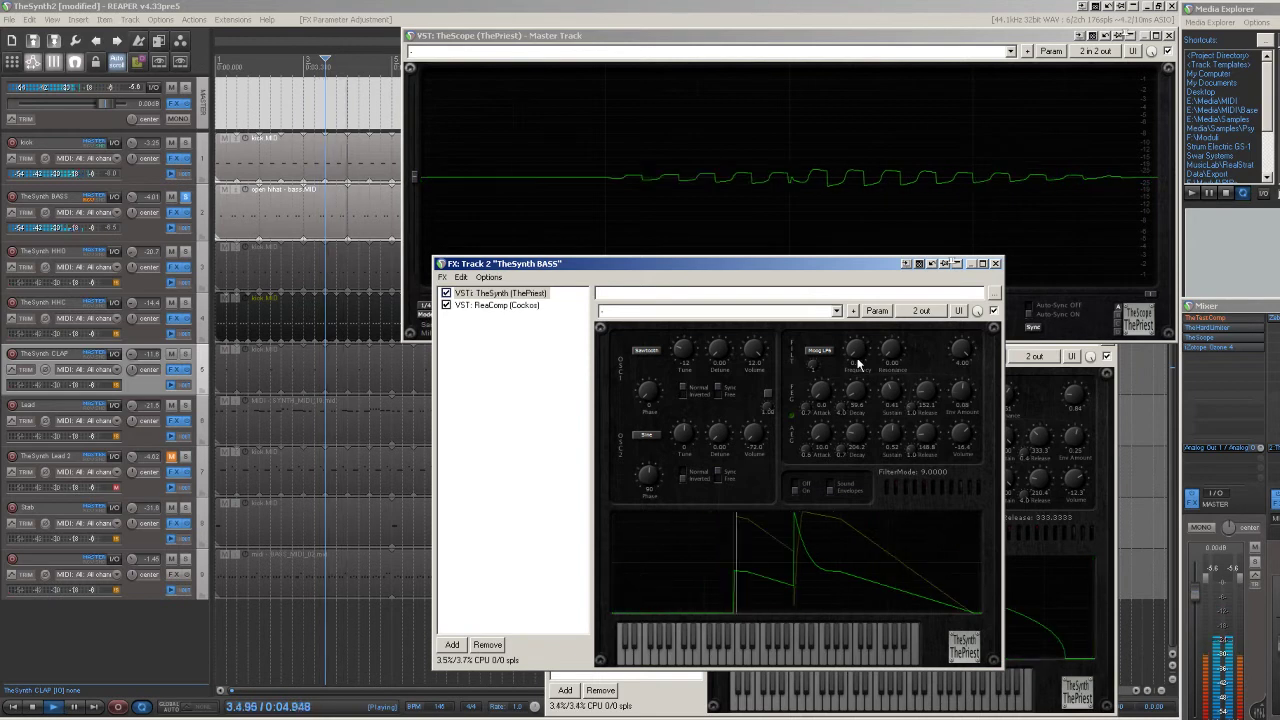
click(829, 352)
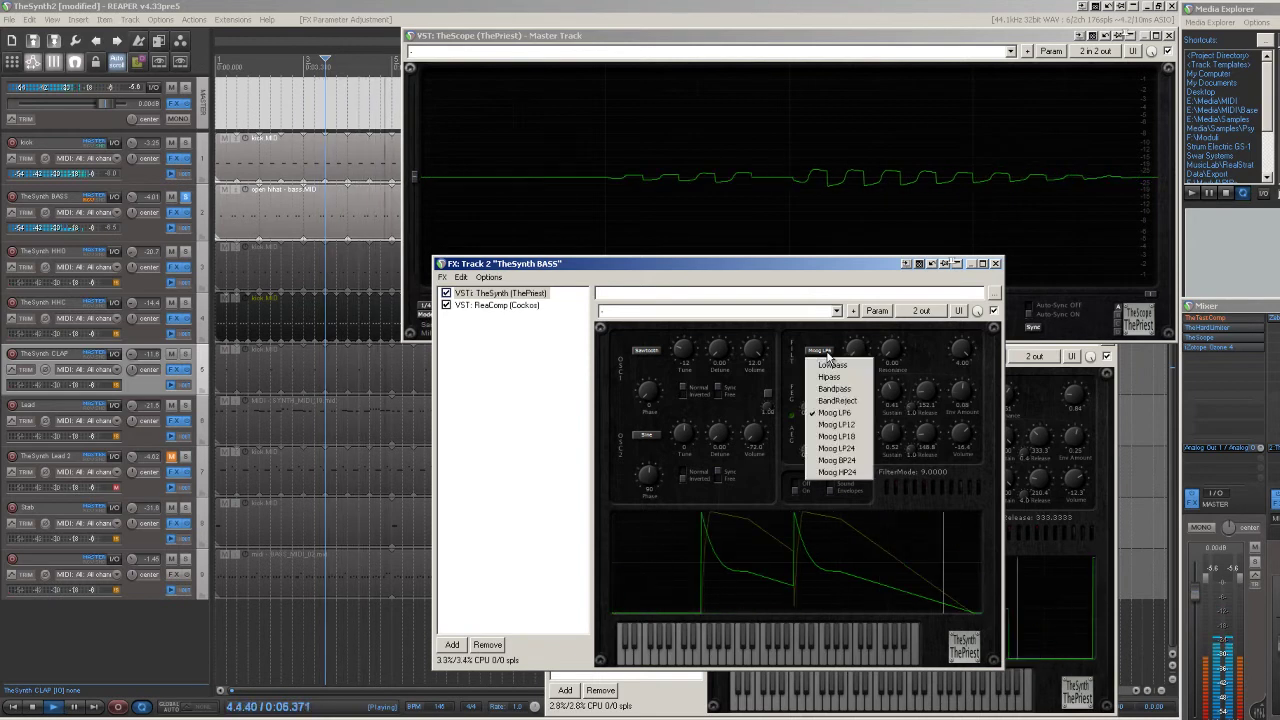
click(841, 437)
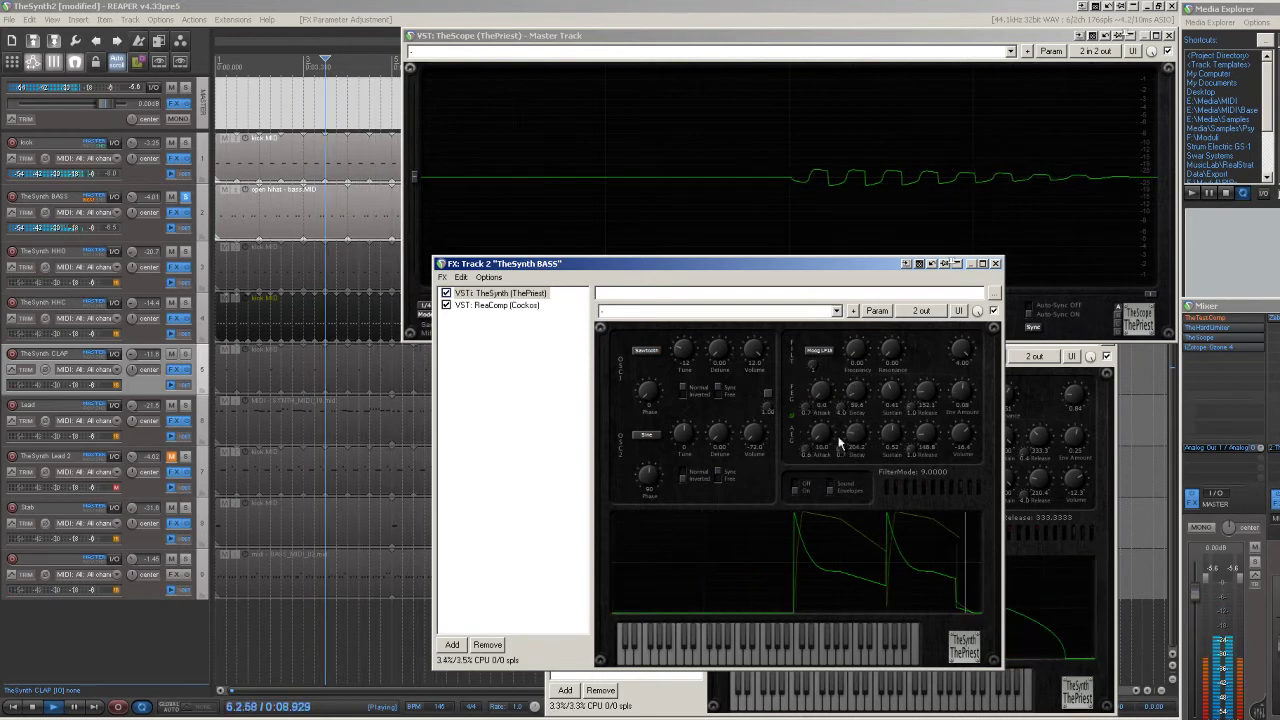
Rebalance the BASS levels by setting oscillator 1 volume to about -4.8 and global volume to about 3.9.
drag(961, 428, 960, 406)
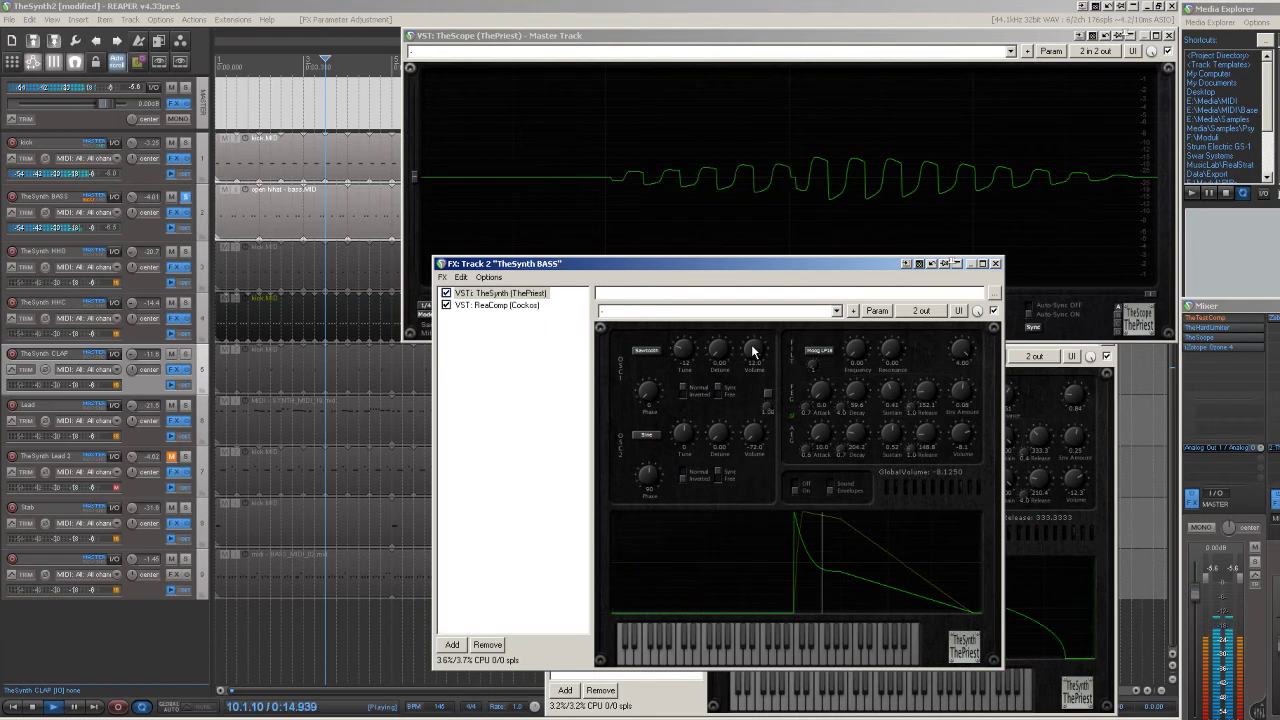
drag(731, 375, 723, 397)
drag(963, 444, 953, 406)
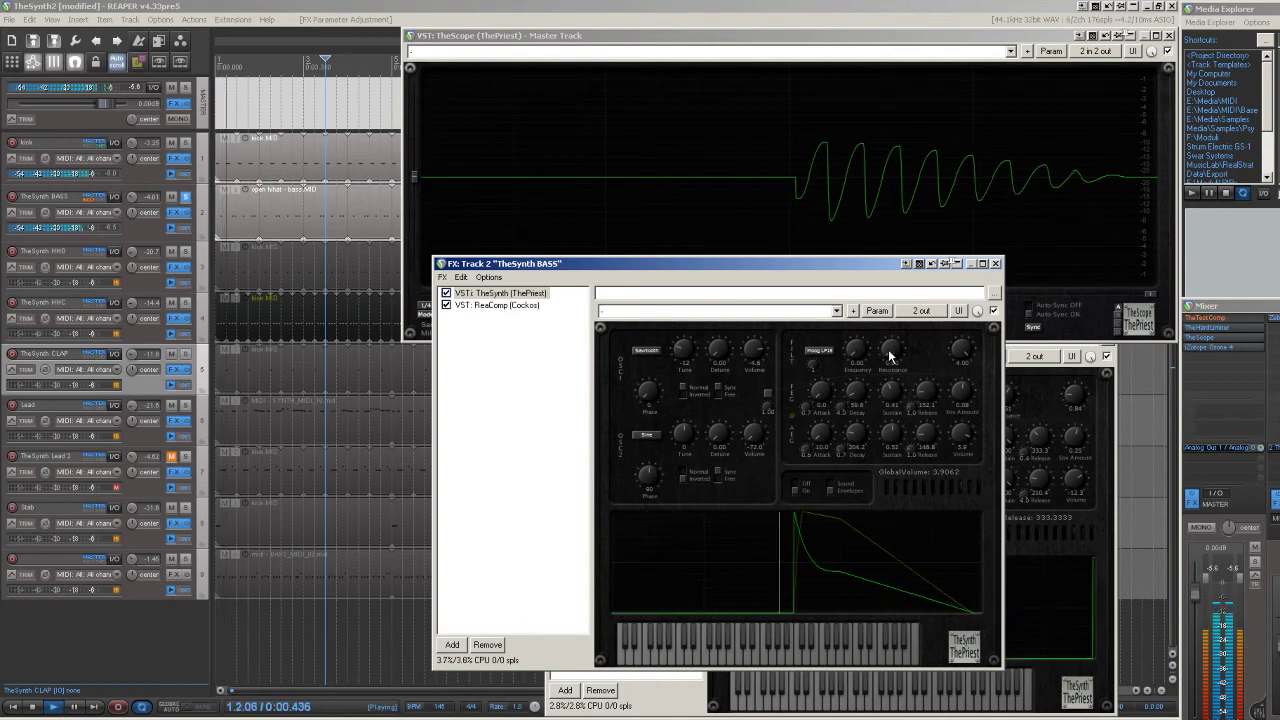
Switch the BASS filter to Moog LP24 with resonance about 0.08 and envelope amount about 0.52.
drag(891, 352, 889, 345)
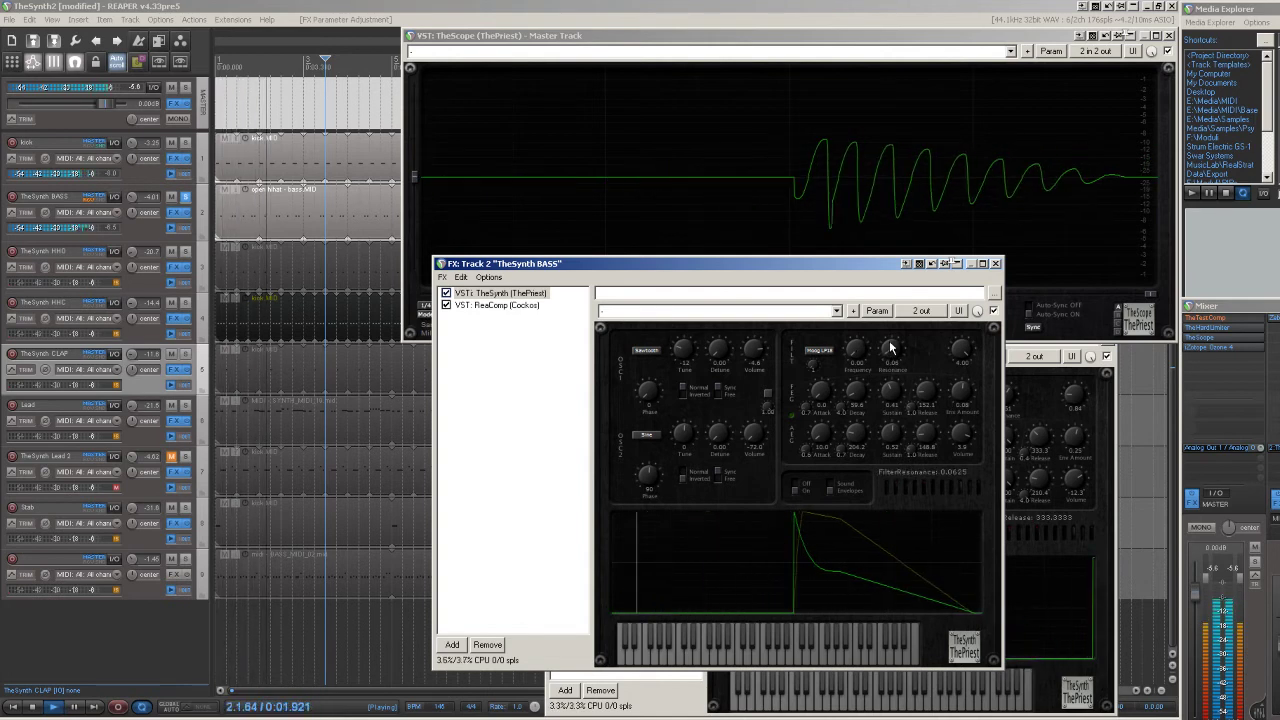
click(835, 350)
click(843, 485)
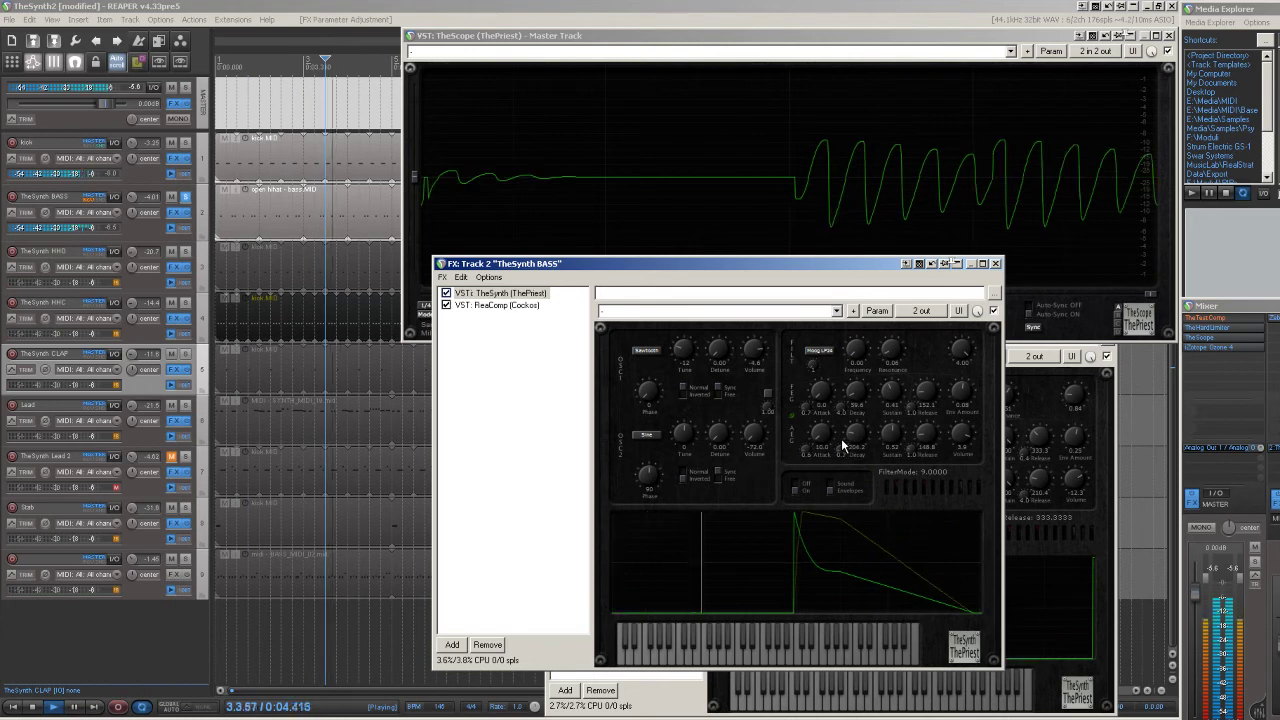
drag(891, 354, 893, 350)
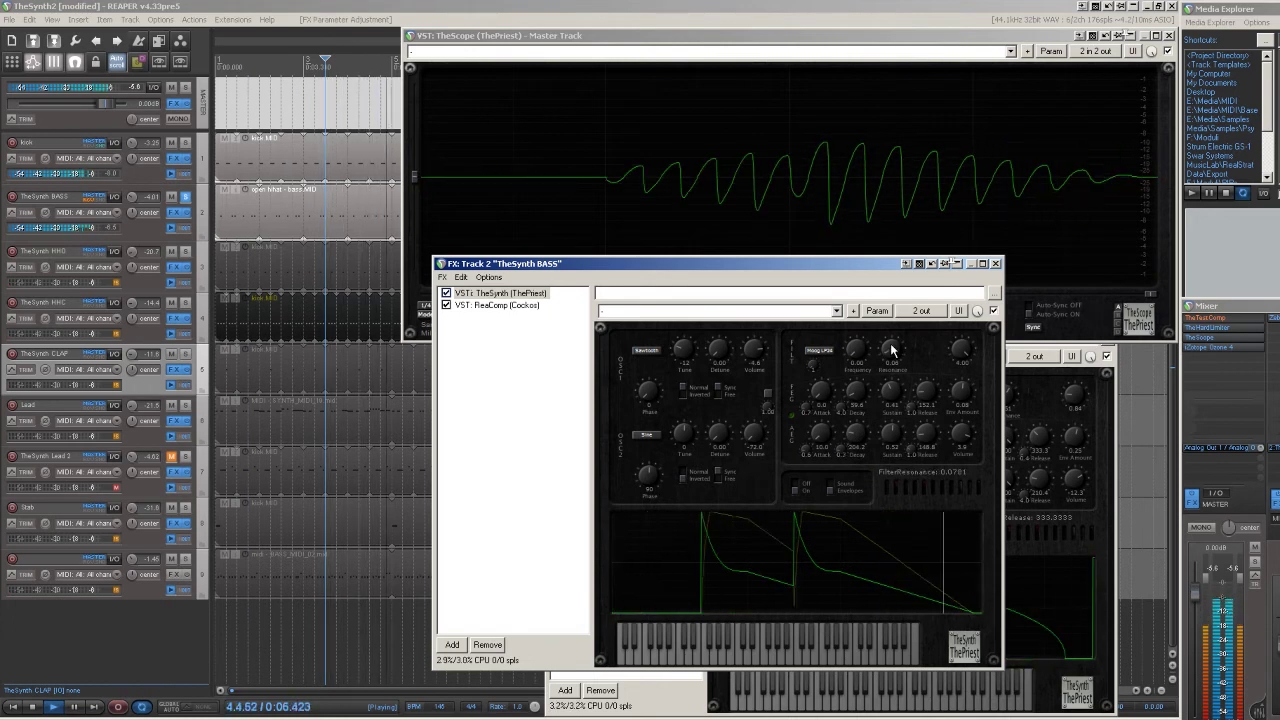
scroll(967, 390, up, 3)
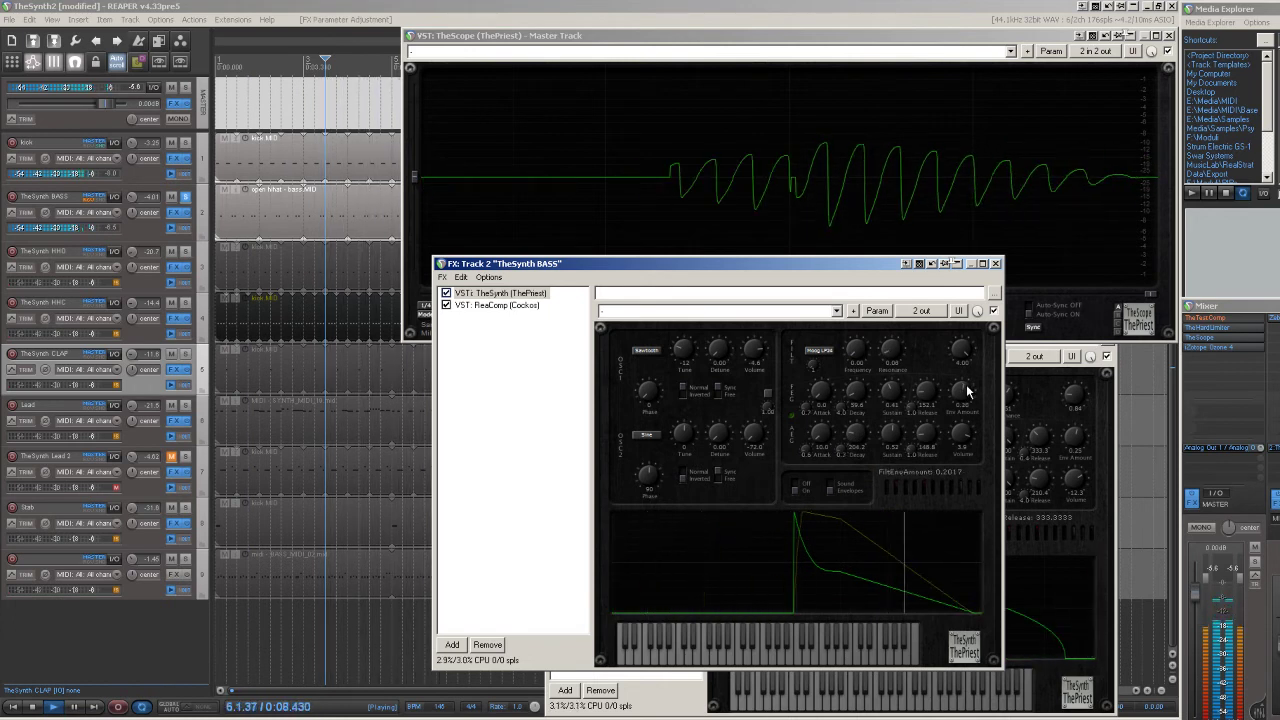
scroll(966, 390, up, 1)
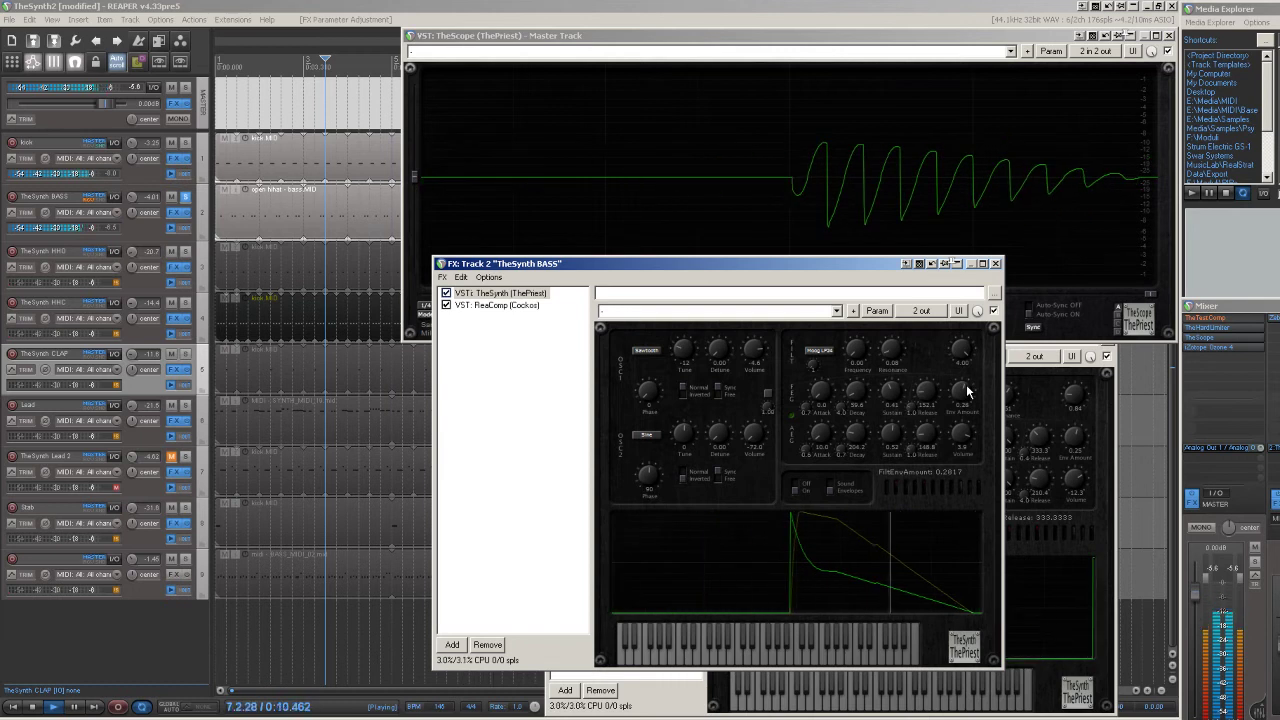
scroll(966, 386, up, 4)
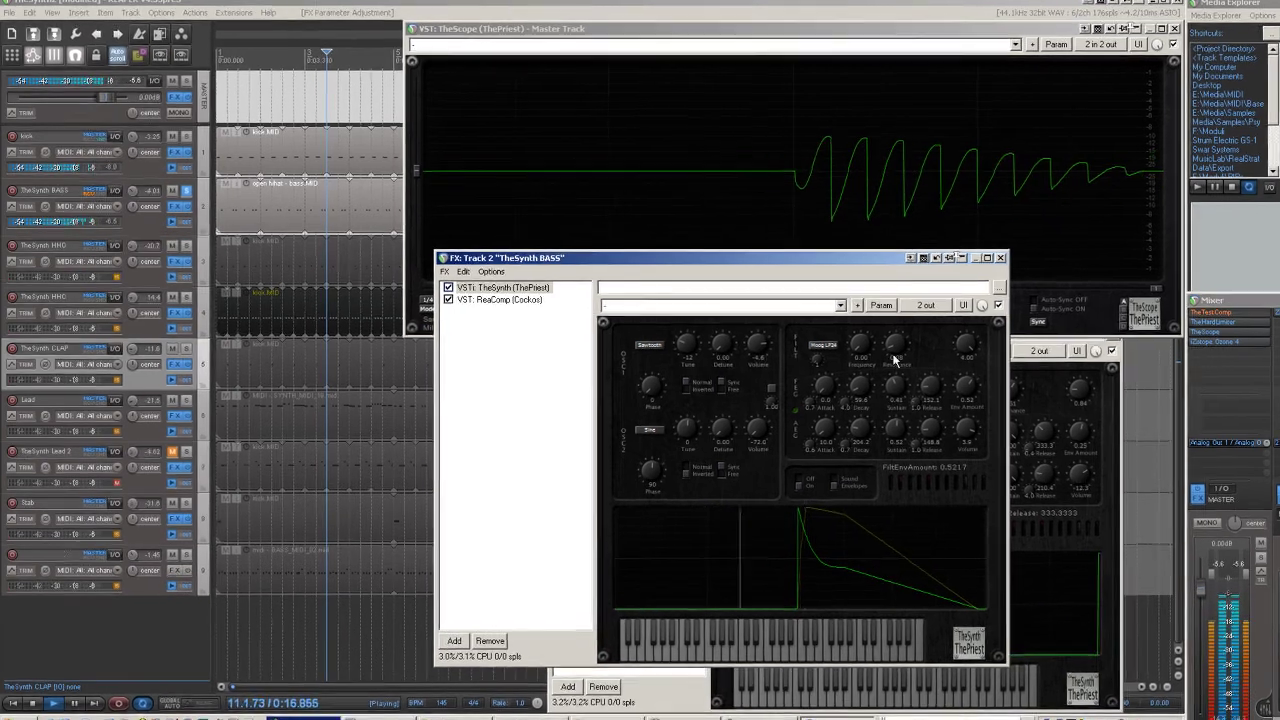
Try a high resonance on the BASS filter, and compare it with the Lowpass mode at resonance about 0.09.
drag(889, 356, 856, 229)
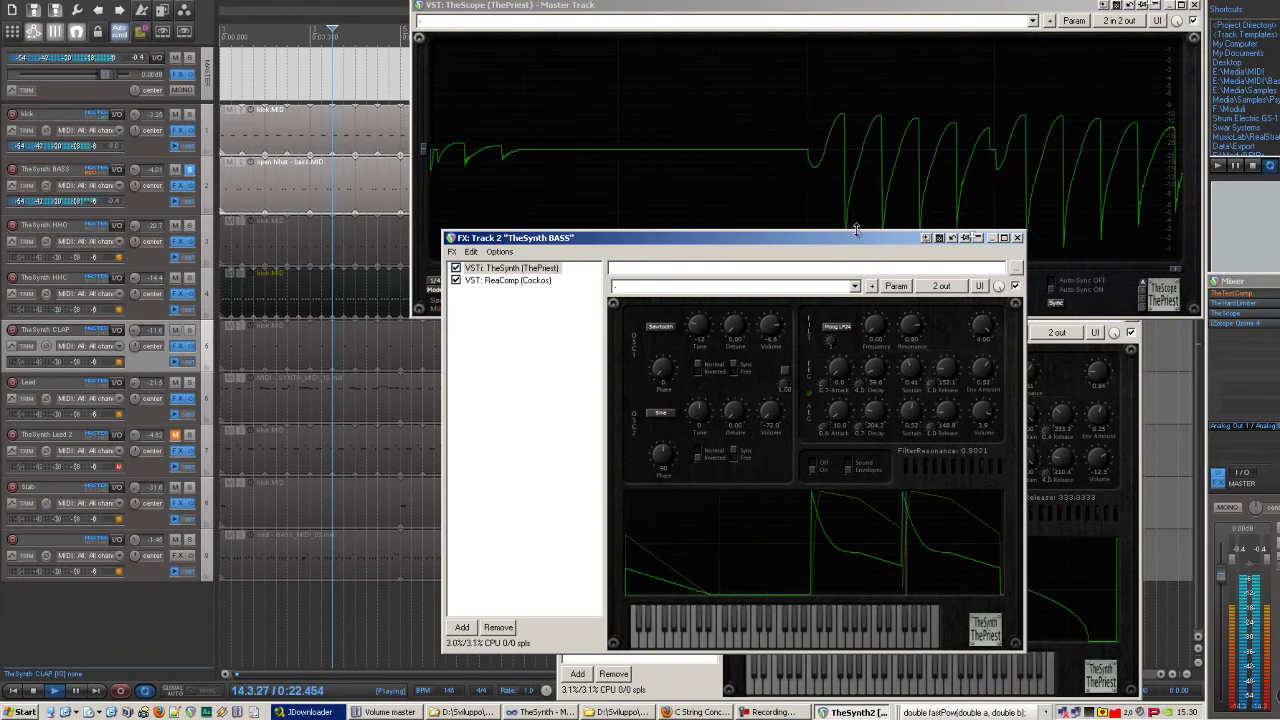
click(840, 327)
click(843, 342)
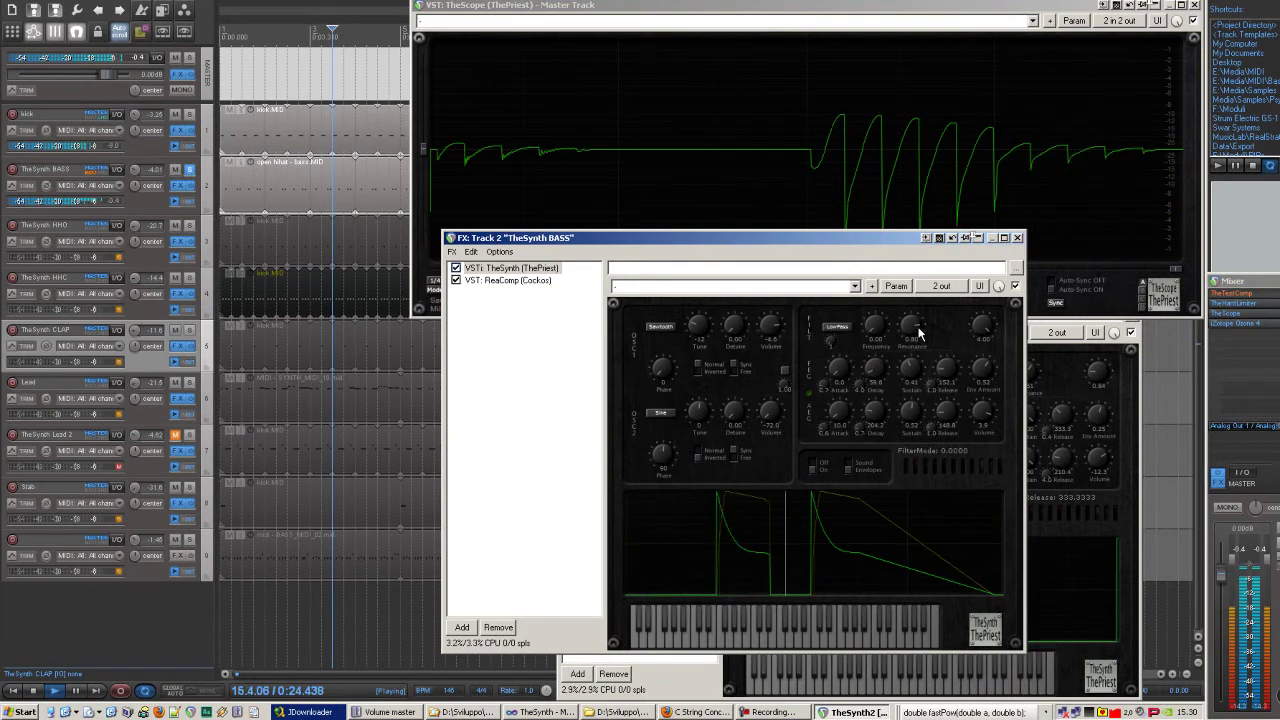
drag(908, 323, 891, 420)
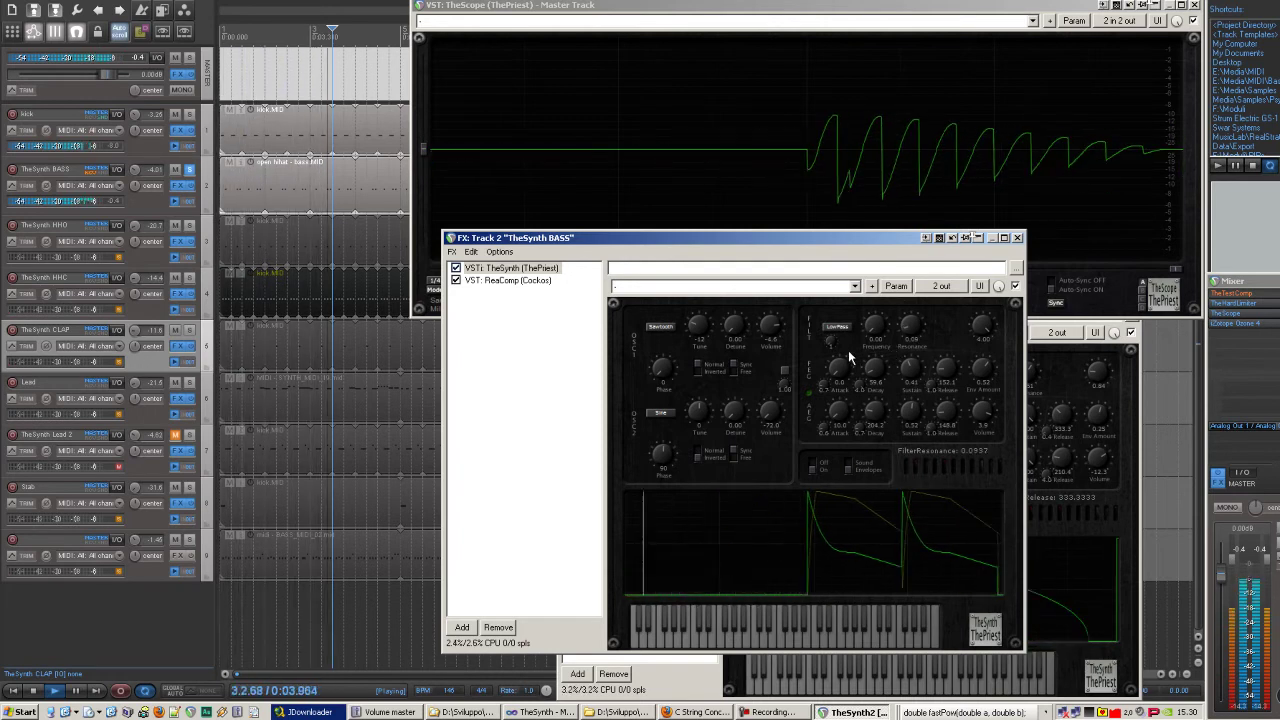
Set the BASS filter to Moog LP24 with resonance about 0.1 and envelope amount about 0.88.
click(836, 327)
click(855, 427)
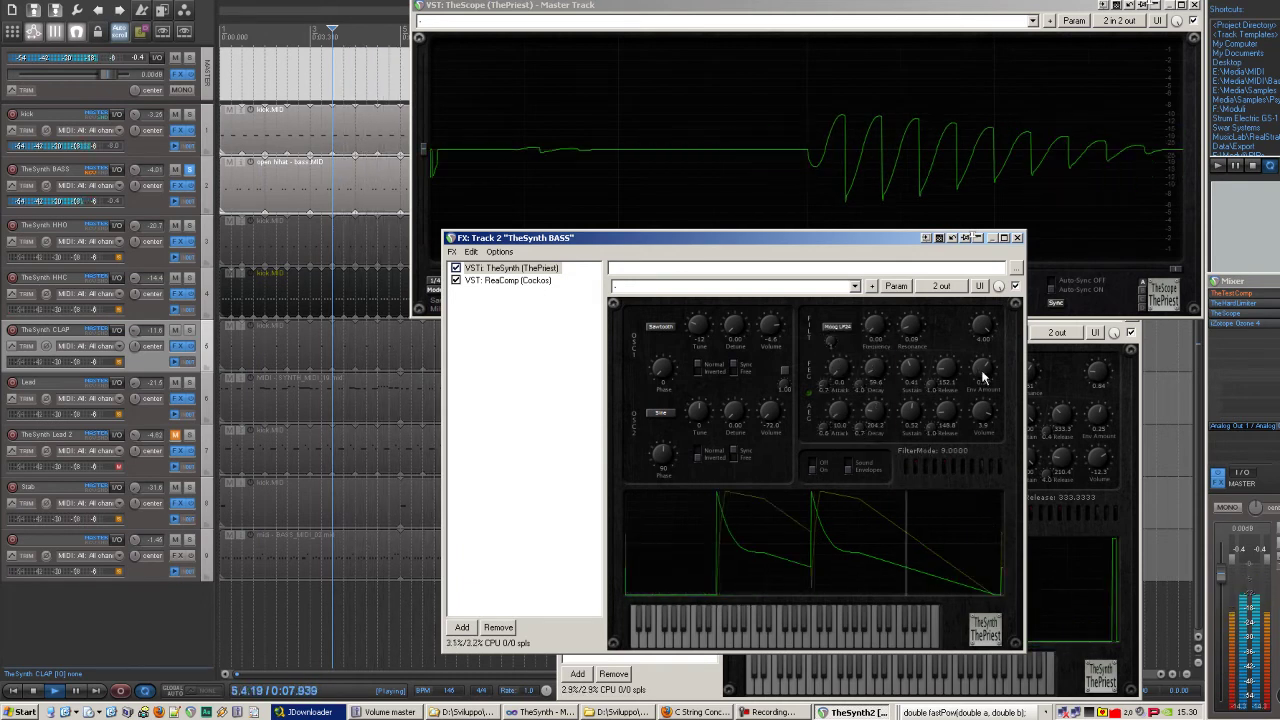
drag(897, 332, 911, 331)
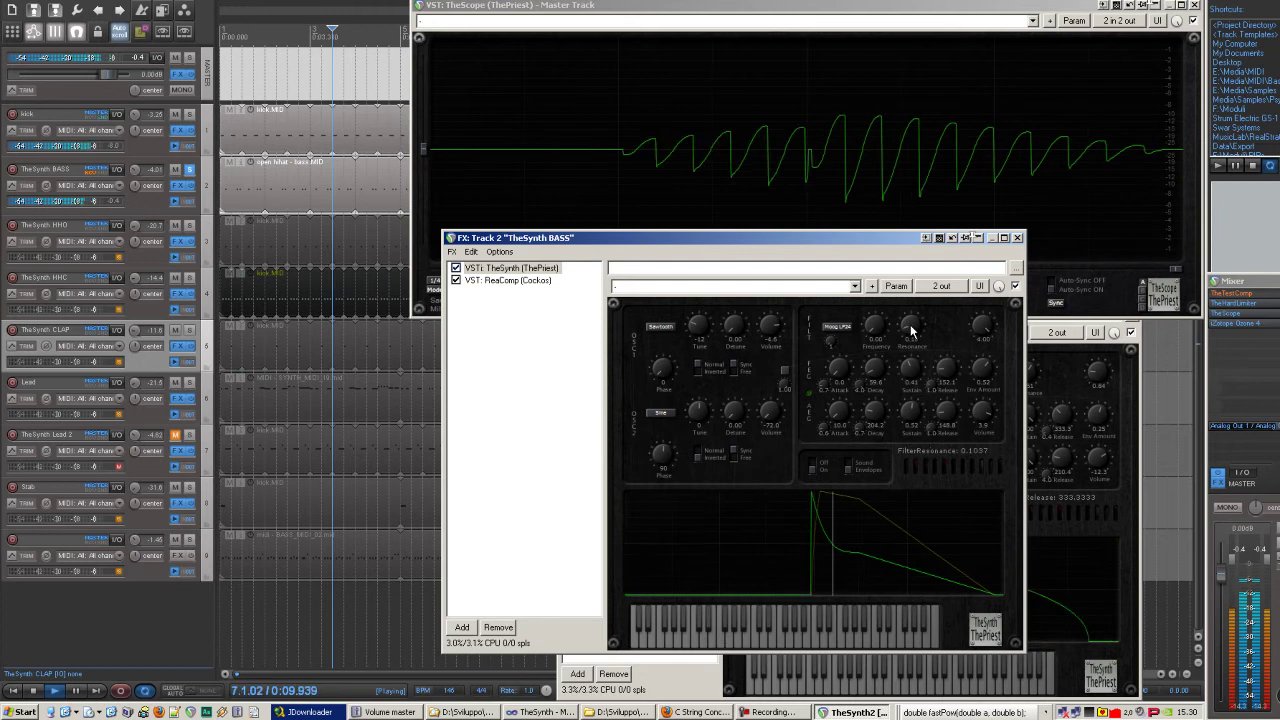
click(980, 377)
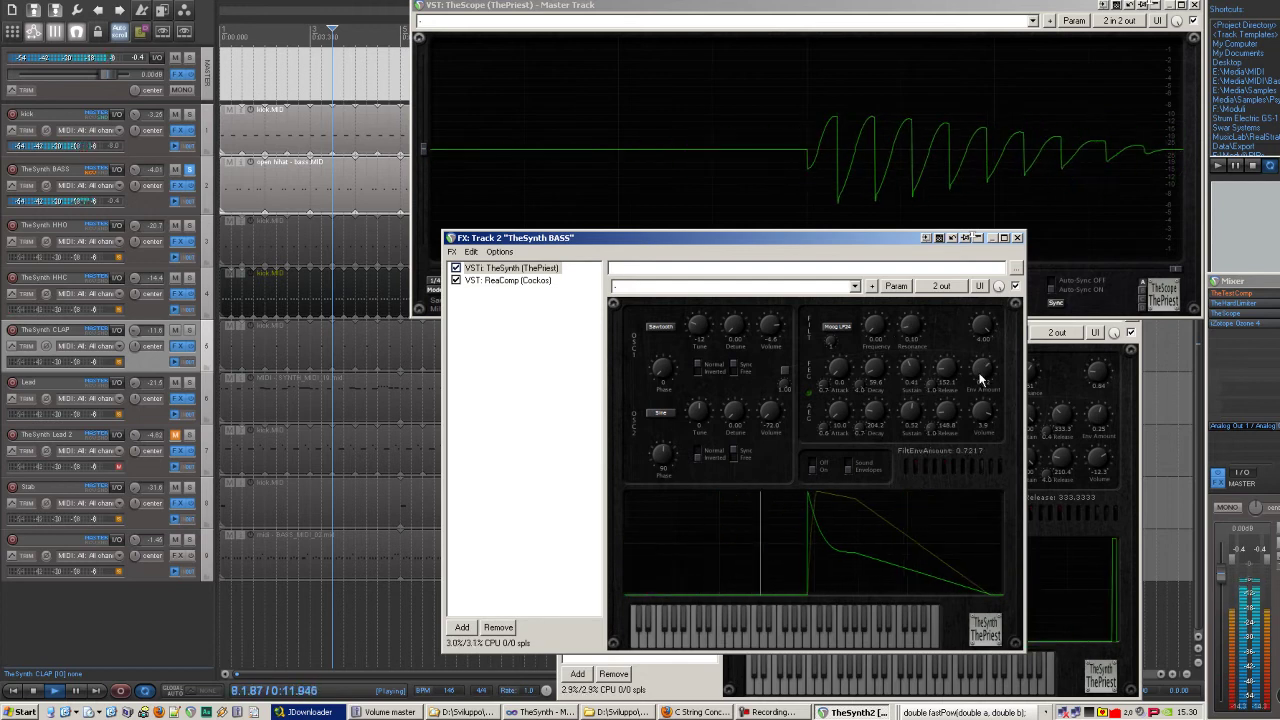
scroll(980, 377, up, 4)
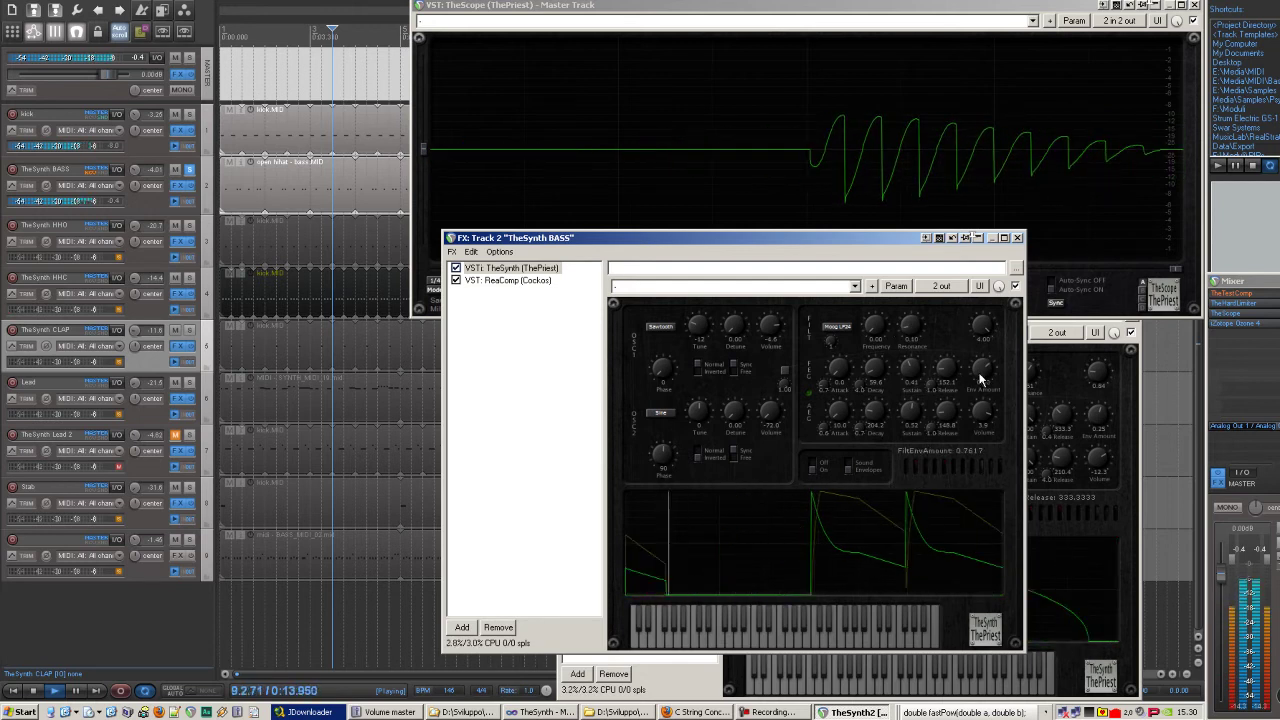
Solo the kick together with the bass and lower the BASS global volume to about 2.4.
click(189, 115)
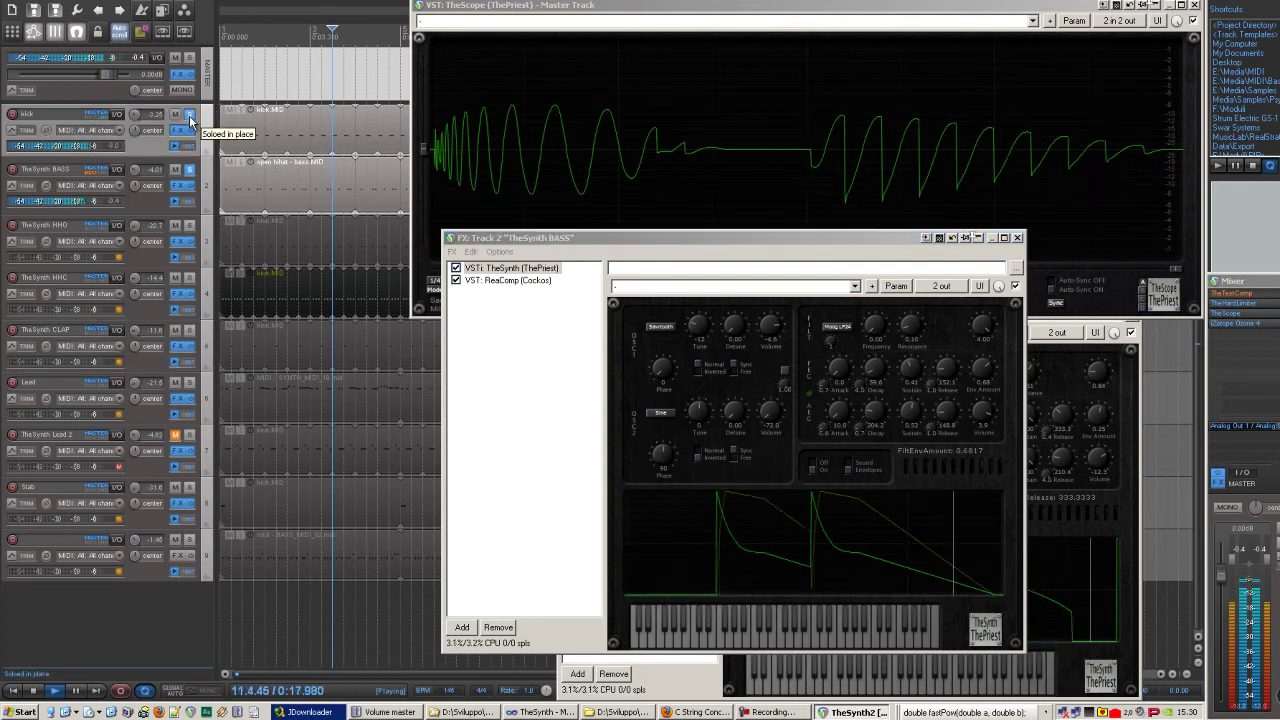
click(980, 418)
drag(977, 413, 975, 419)
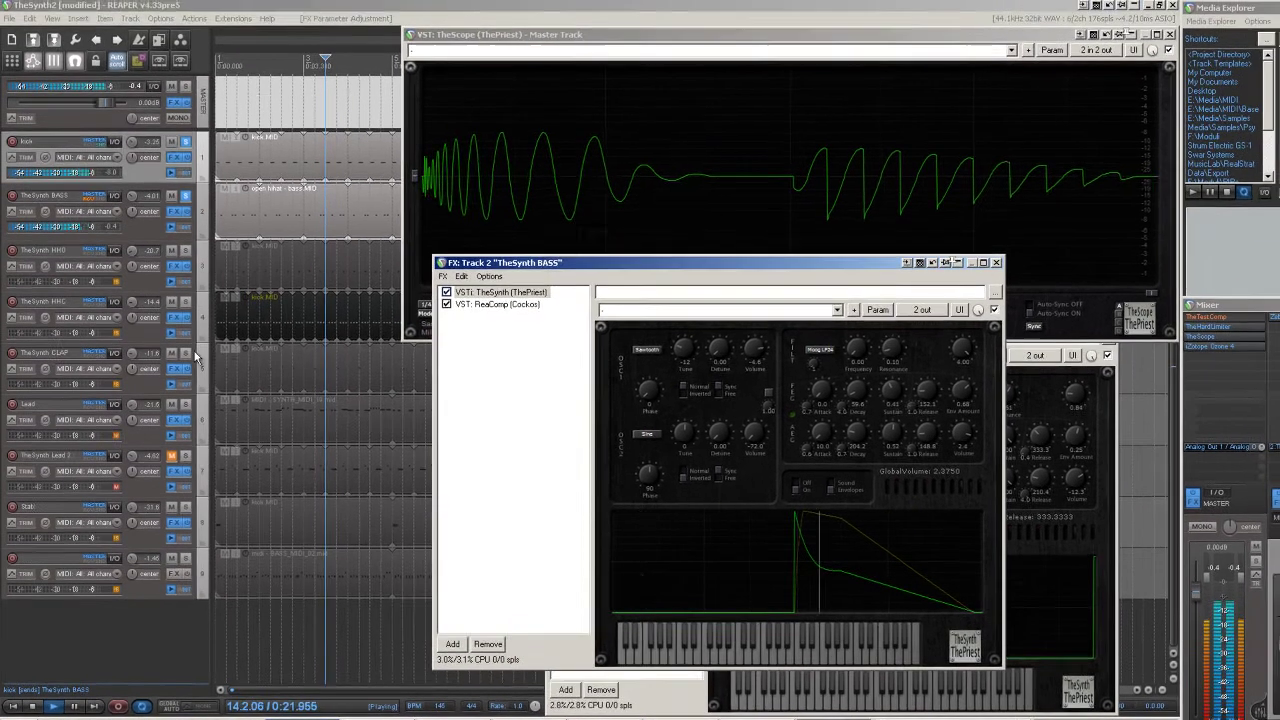
Solo the CLAP track and set its synth's filter frequency to 0.02 and global volume to about -14.1.
click(188, 336)
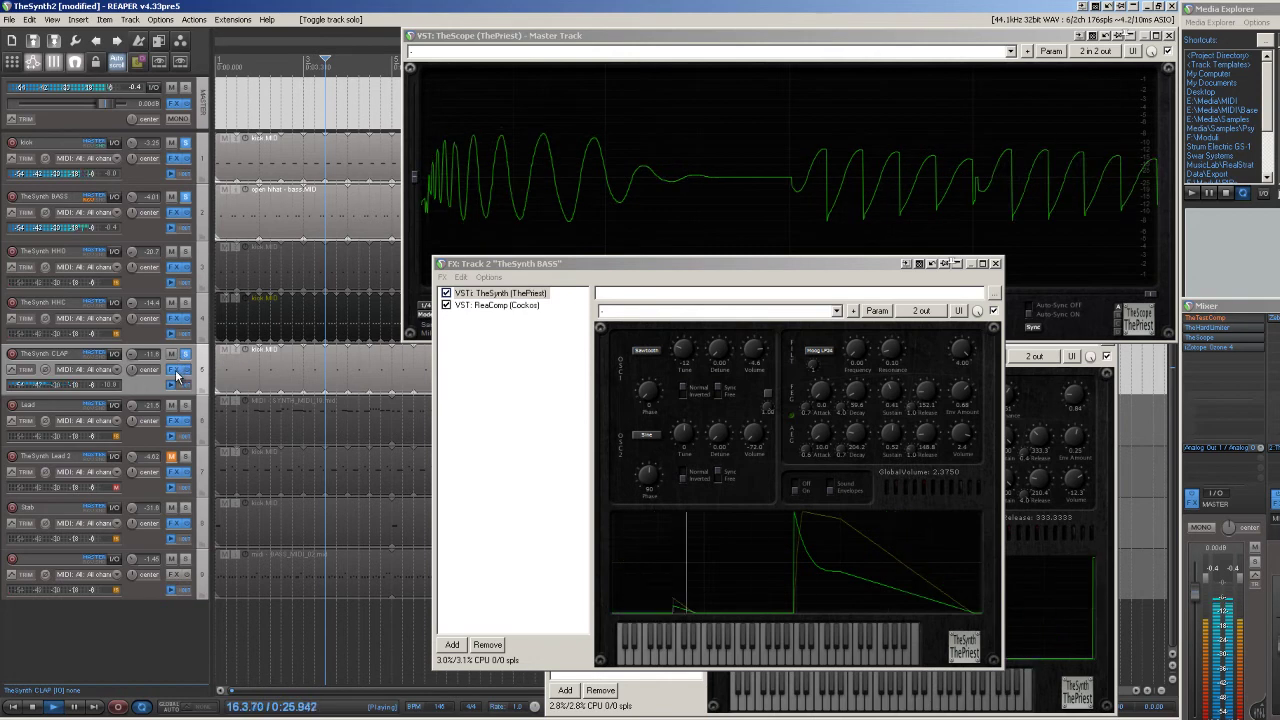
click(180, 370)
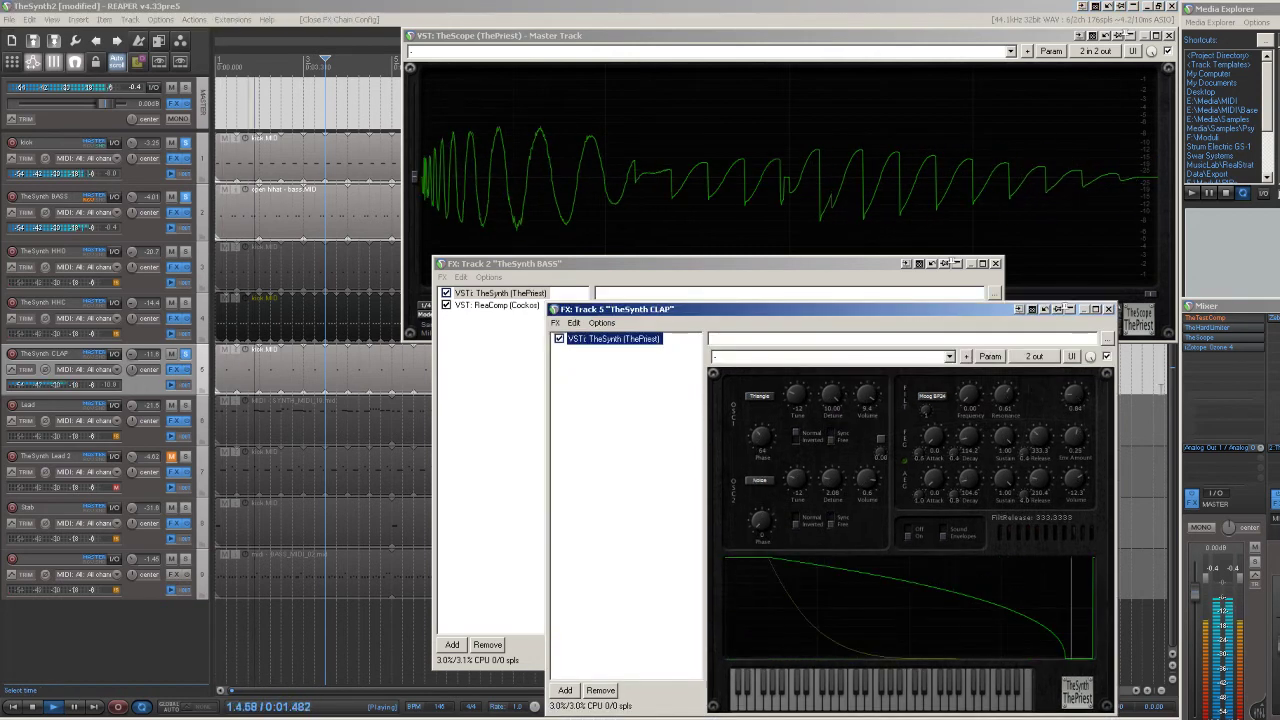
mouse_move(984, 408)
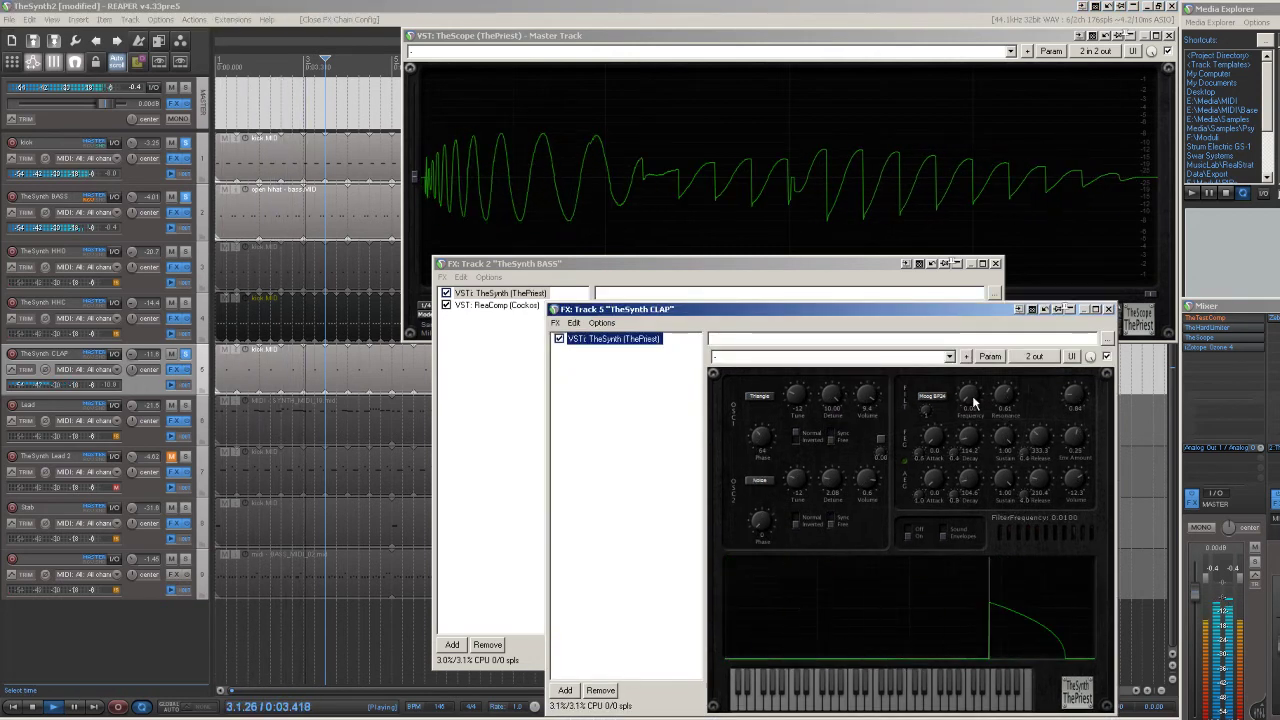
scroll(973, 398, up, 1)
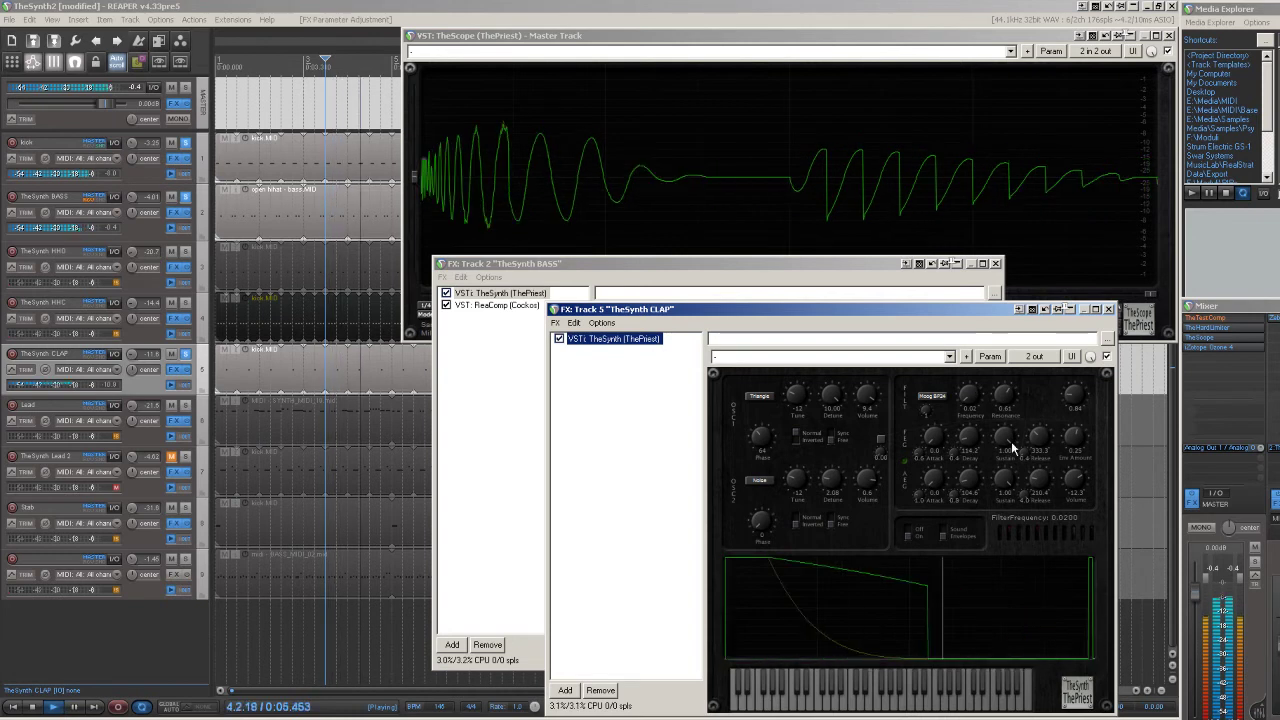
drag(1075, 479, 1074, 488)
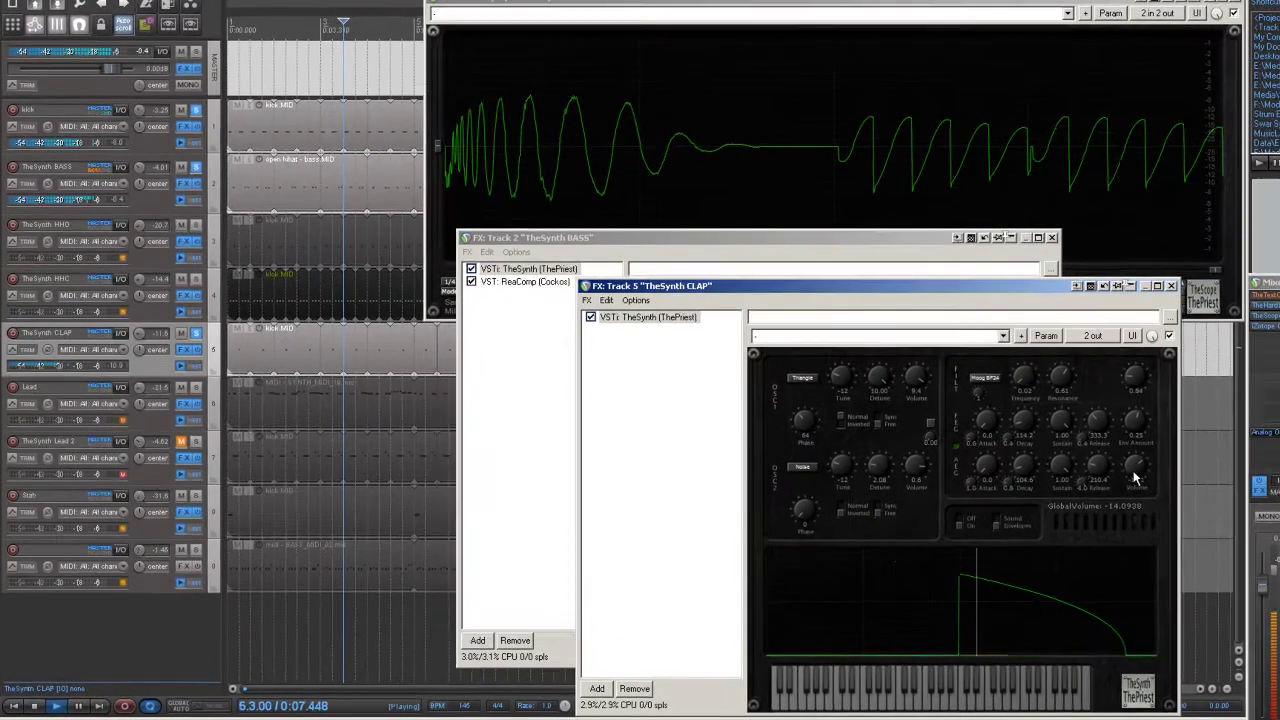
Apply Waveshape distort to the CLAP synth with distortion amount 1.0 and lower its global volume to about -16.7.
click(954, 416)
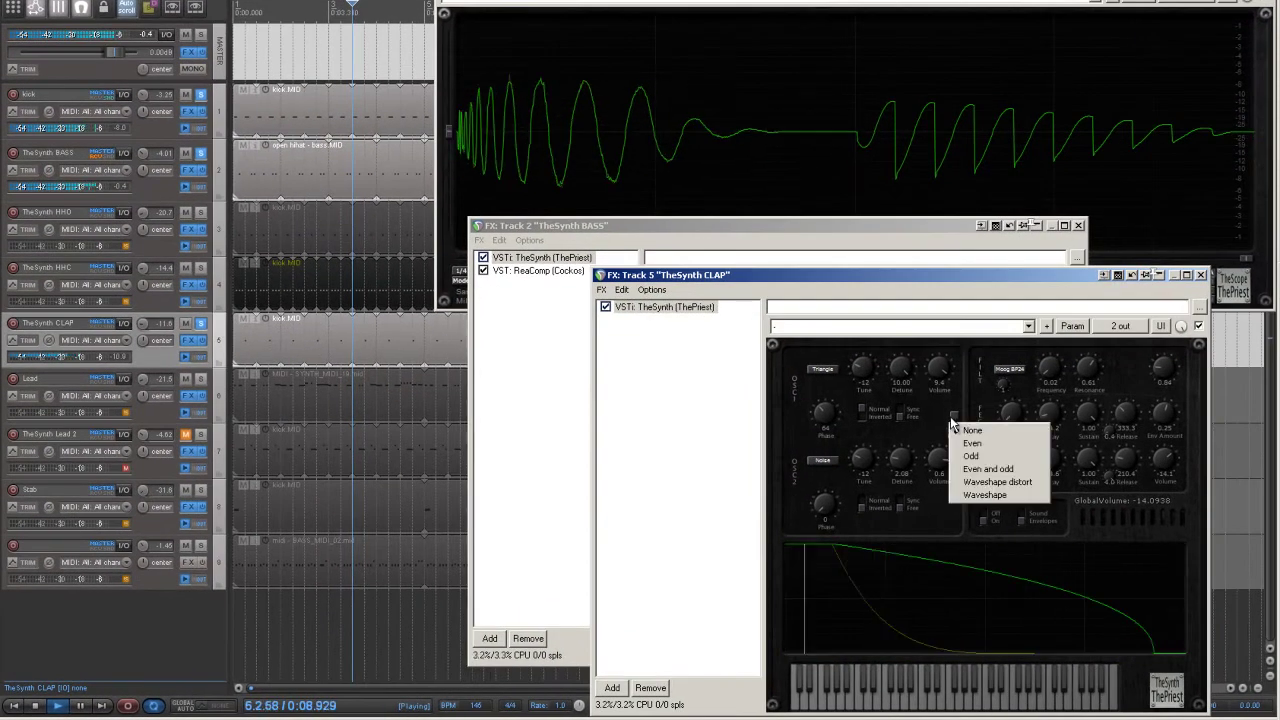
click(996, 483)
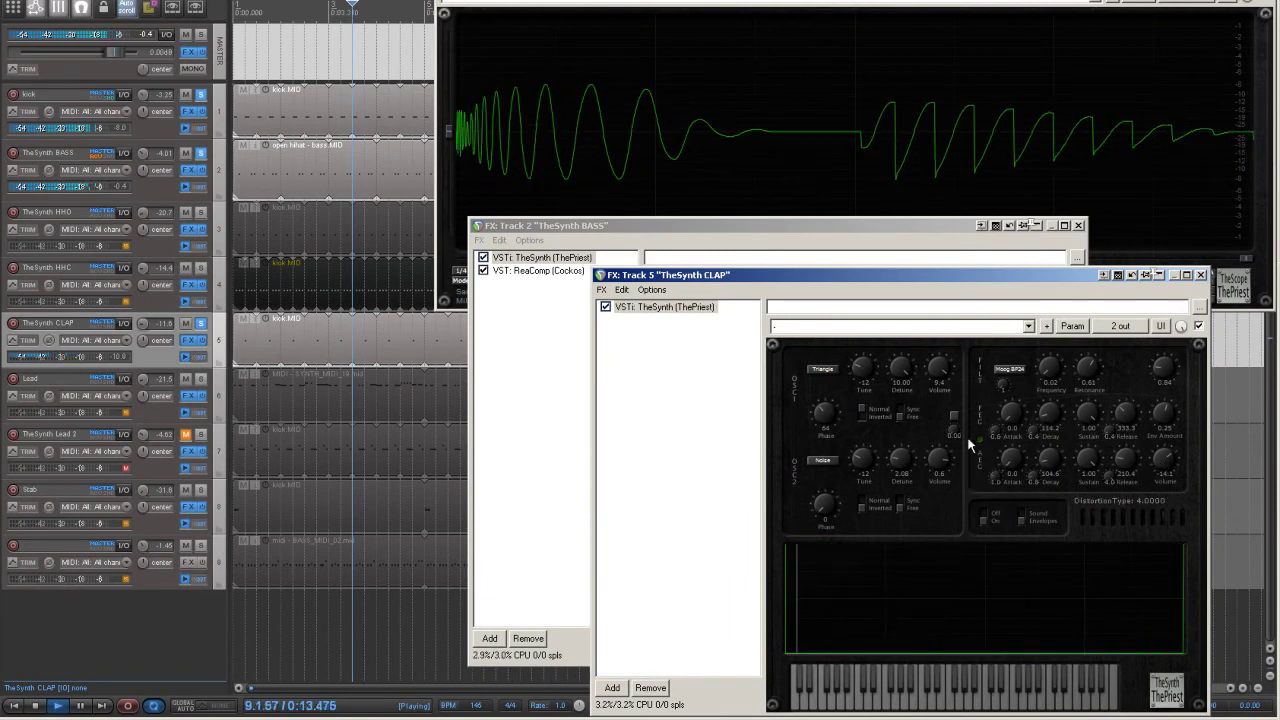
drag(948, 342, 945, 237)
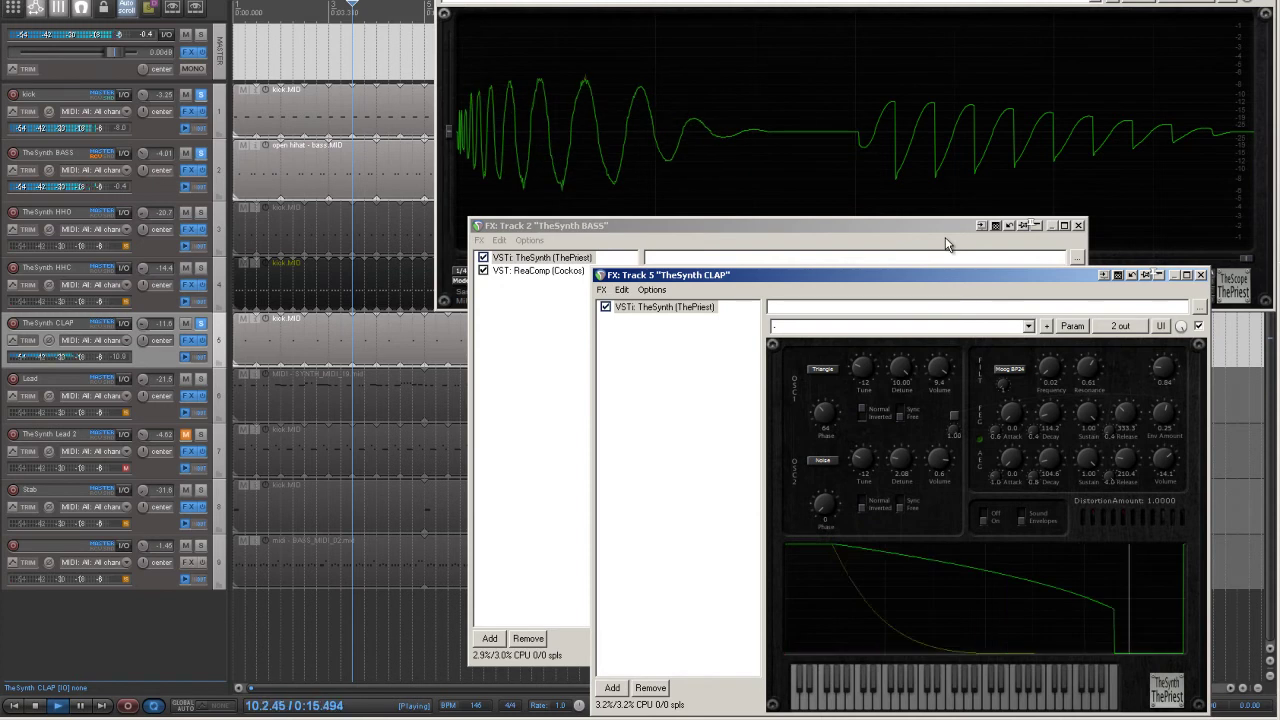
drag(1167, 459, 1162, 479)
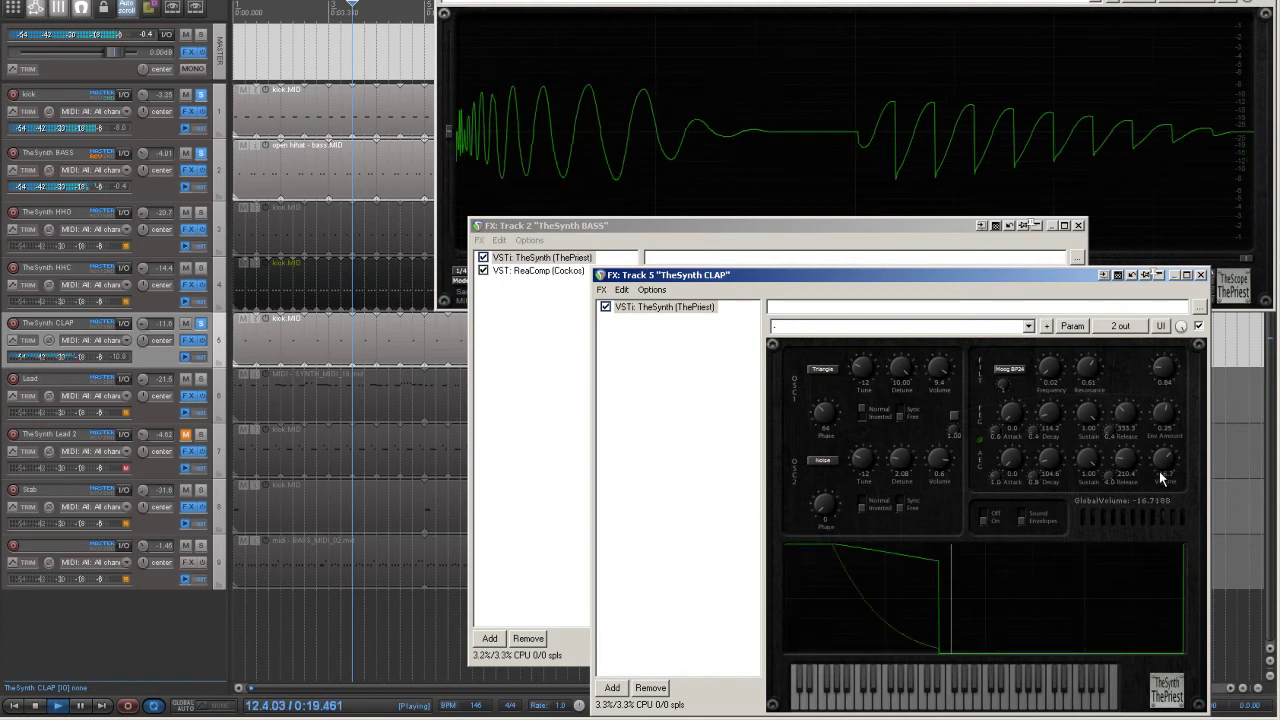
Solo the HHC track, check its synth's envelopes in the oscilloscope, and set the filter envelope amount to about 0.13.
click(202, 269)
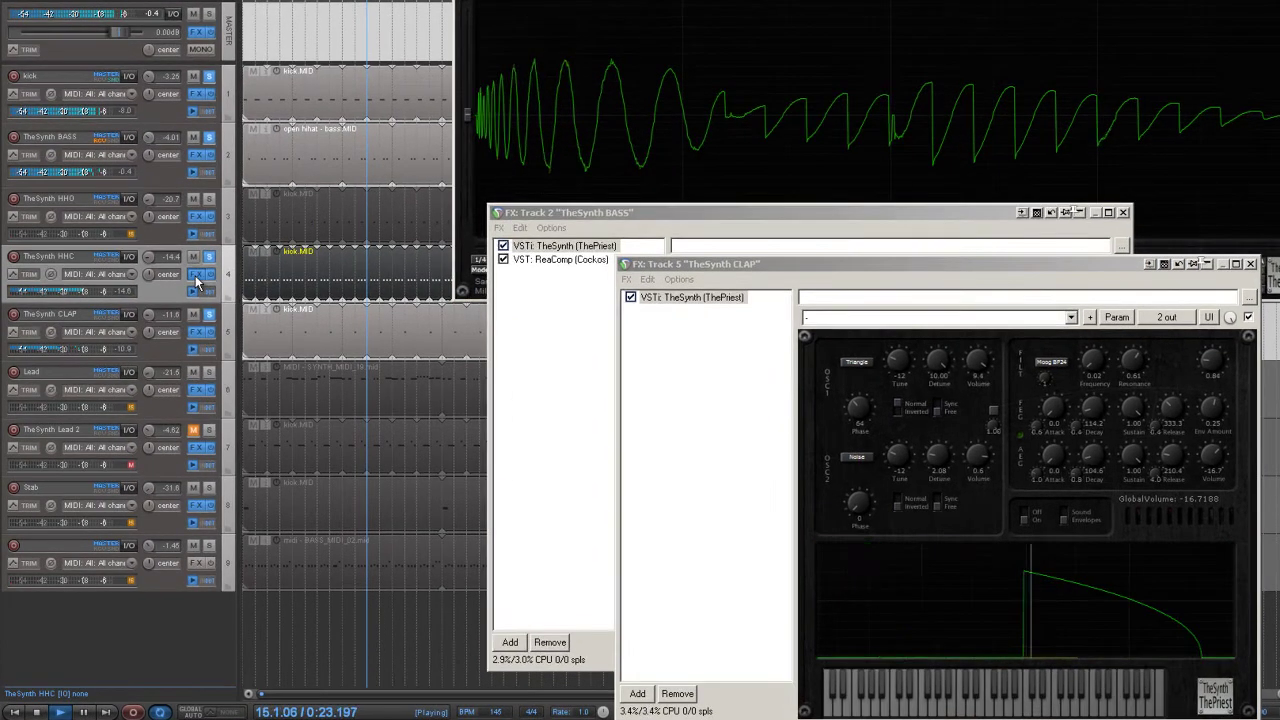
click(188, 285)
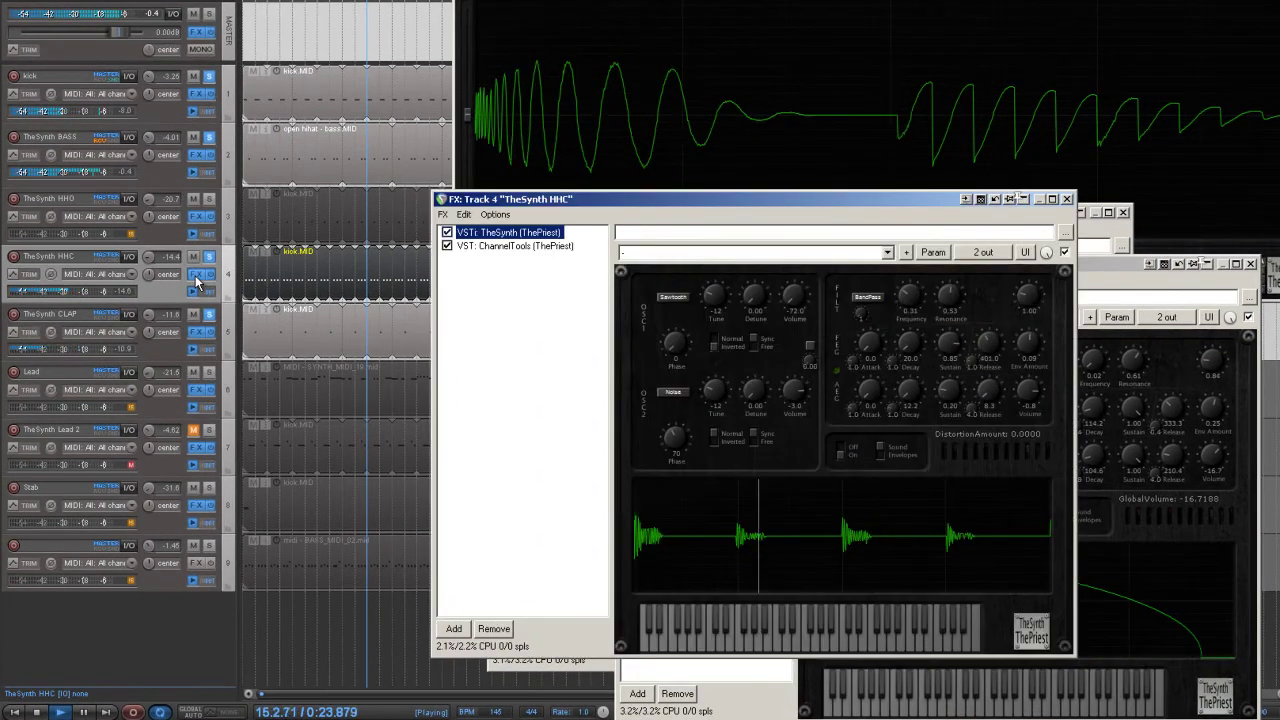
click(878, 455)
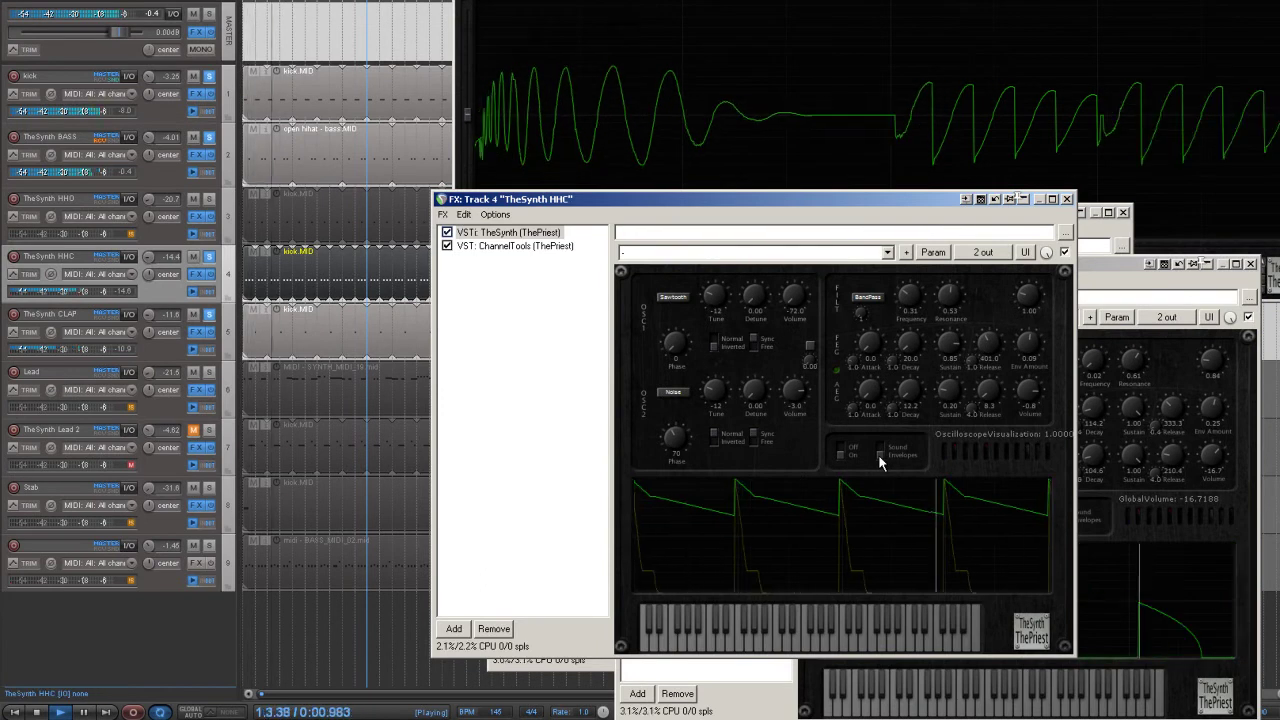
click(878, 454)
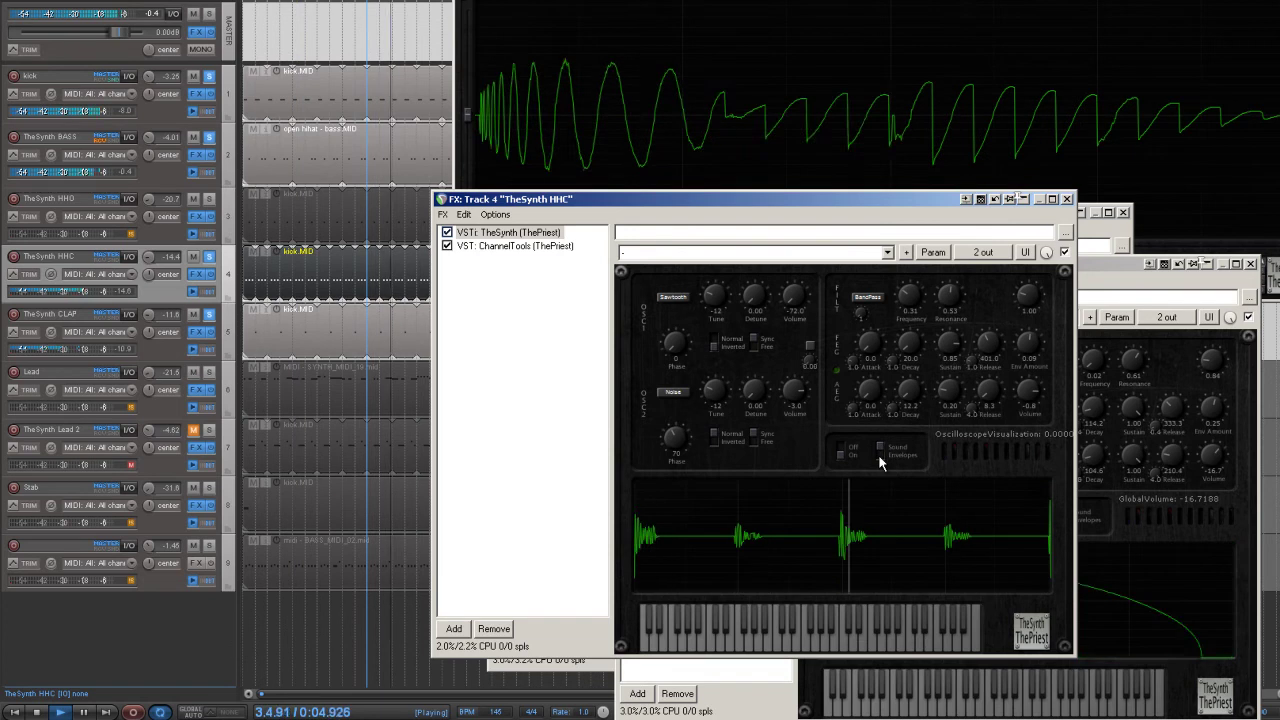
click(1027, 350)
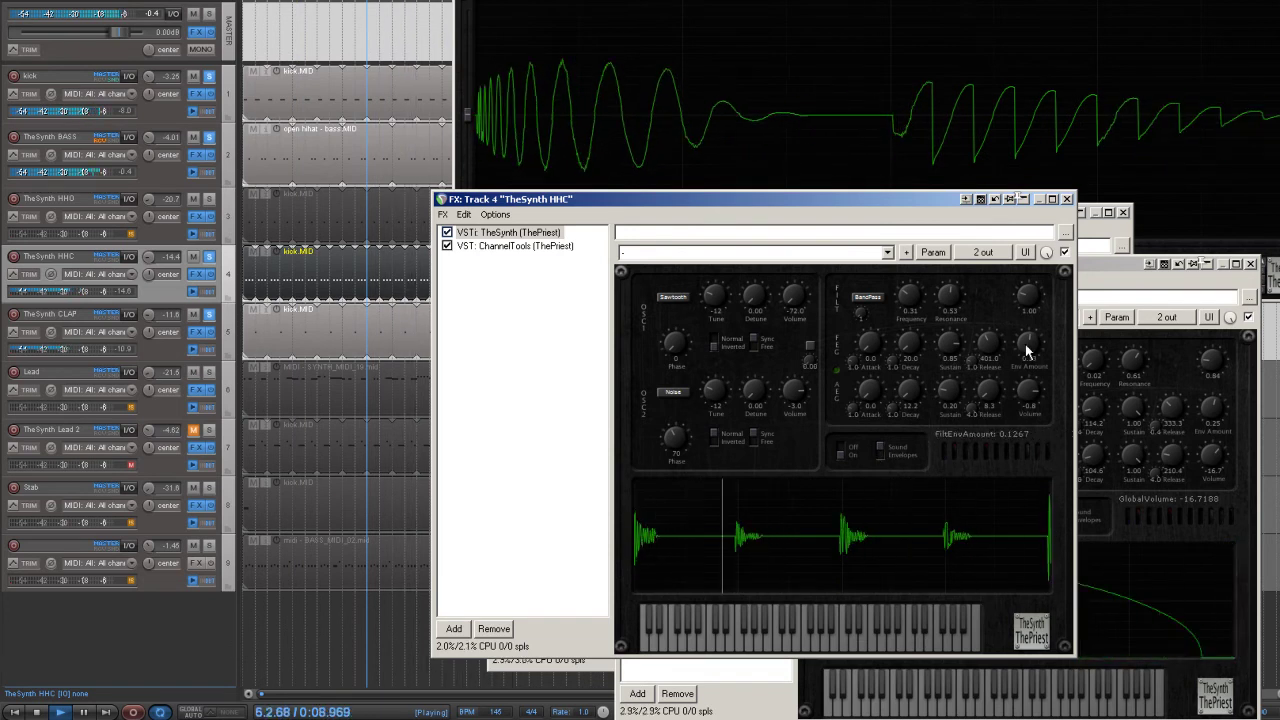
Fine-tune the HHC synth's filter envelope amount to about 0.12.
drag(1026, 346, 1026, 347)
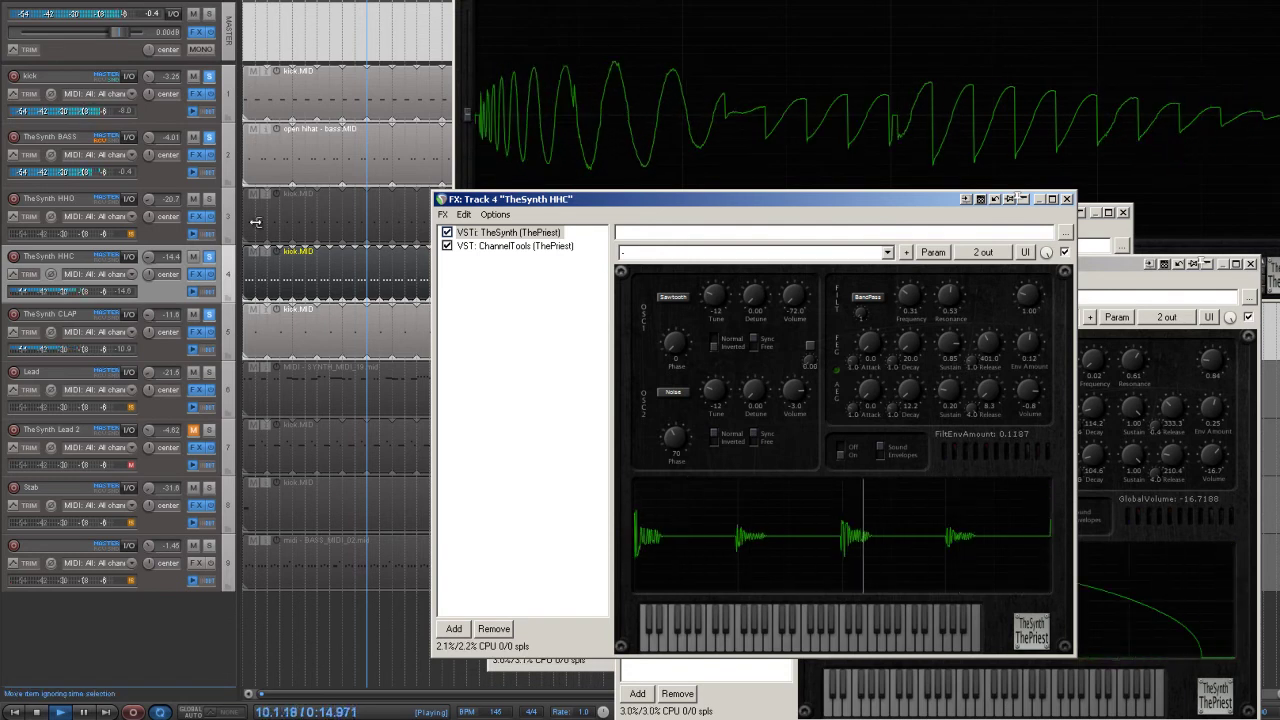
Add the HHO track to the soloed tracks and check its synth's envelopes in the oscilloscope.
click(209, 199)
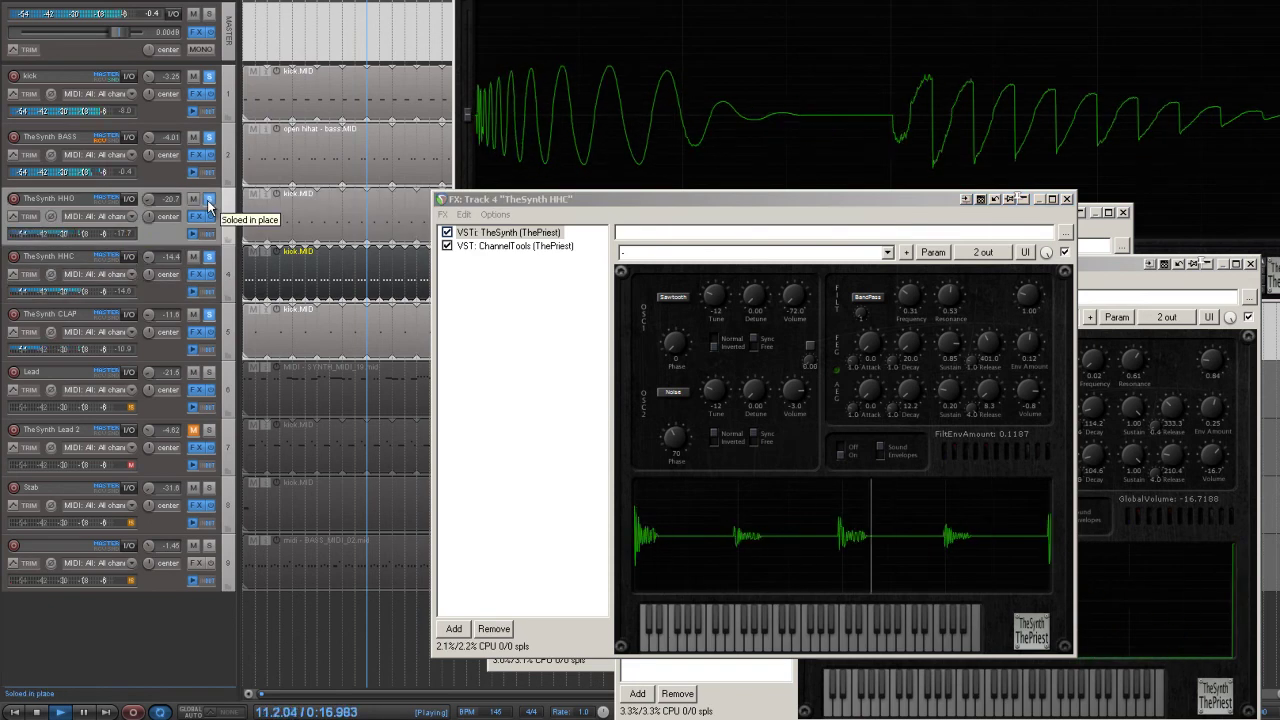
click(198, 219)
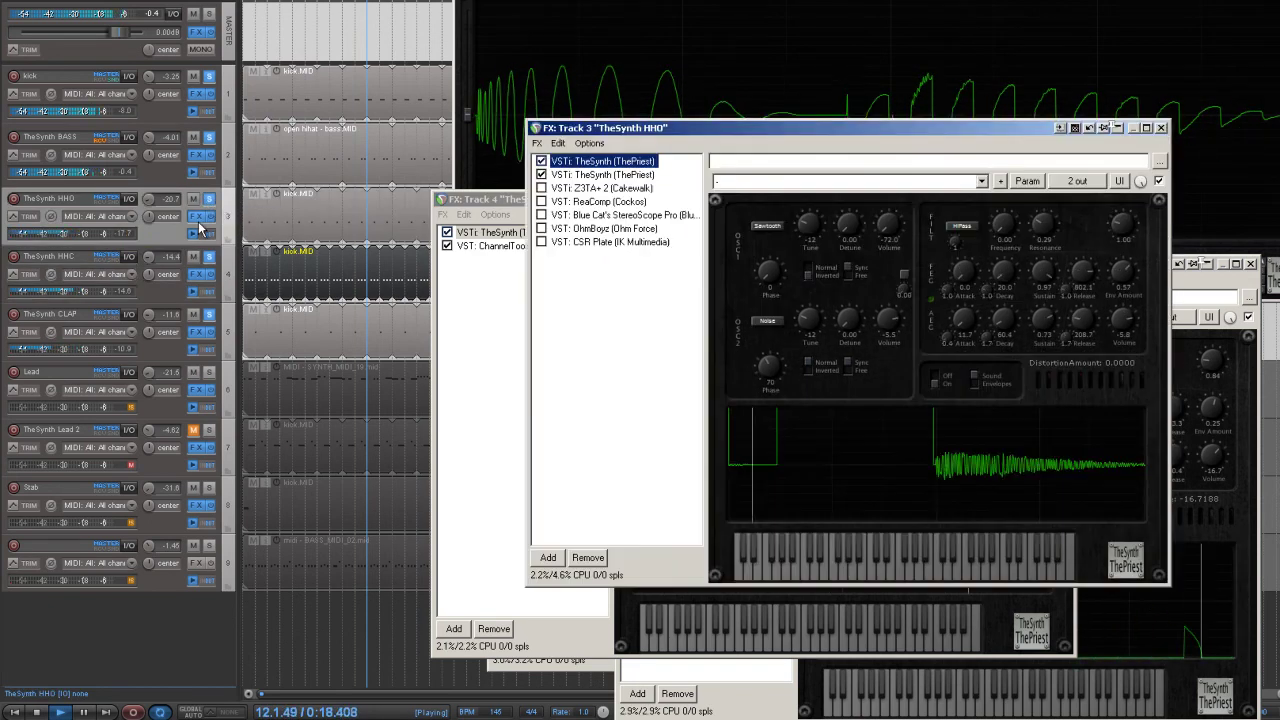
click(974, 381)
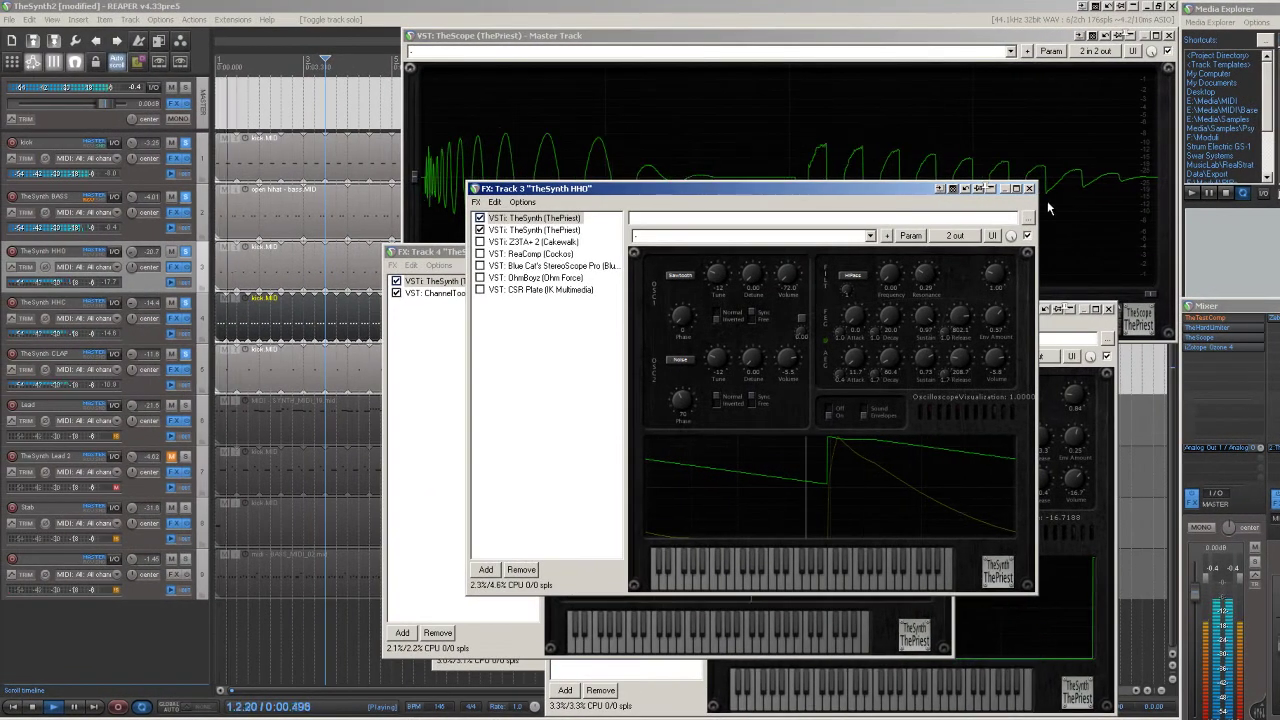
click(1025, 188)
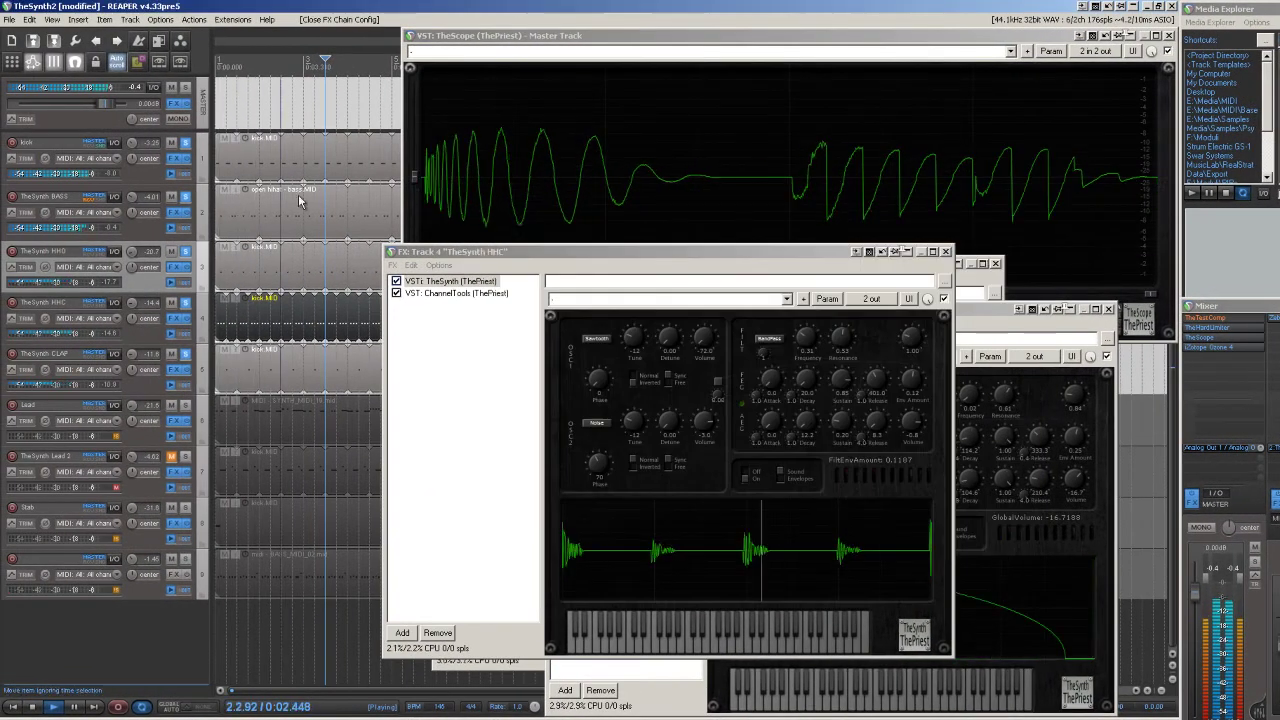
Clear all solos, solo only the BASS track, and close the HHC and CLAP effect windows.
ctrl+click(185, 143)
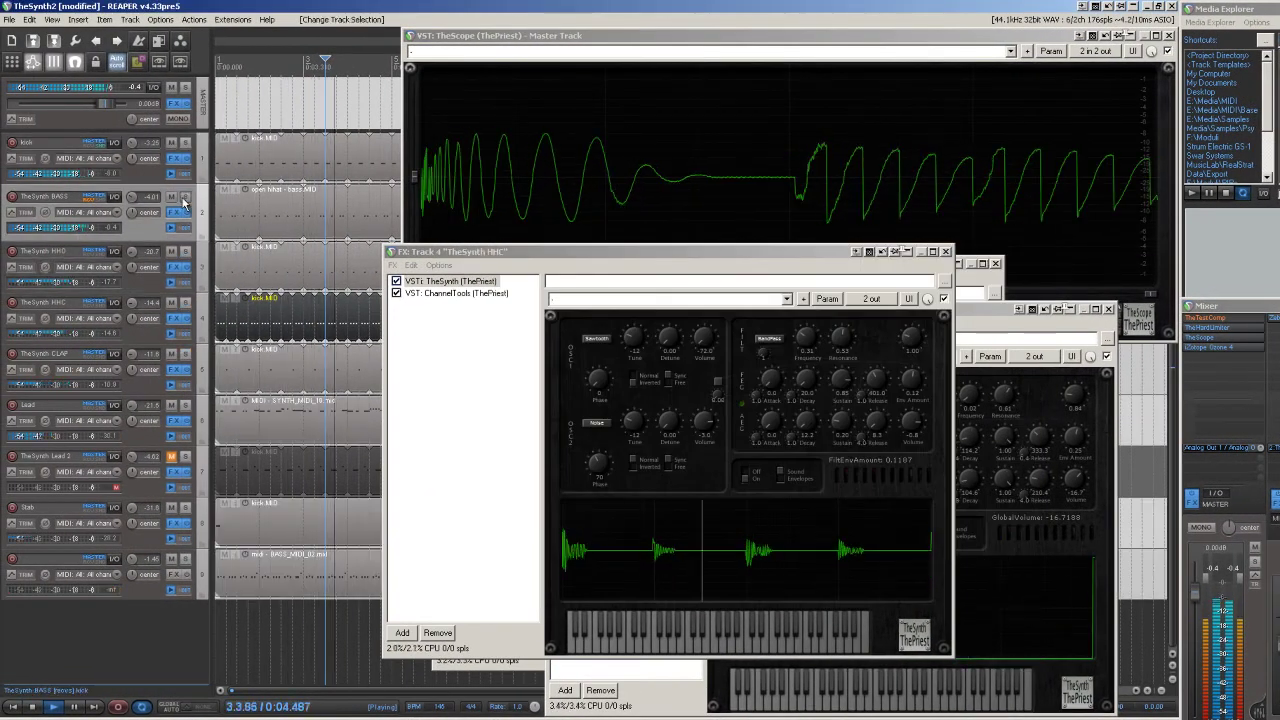
click(184, 198)
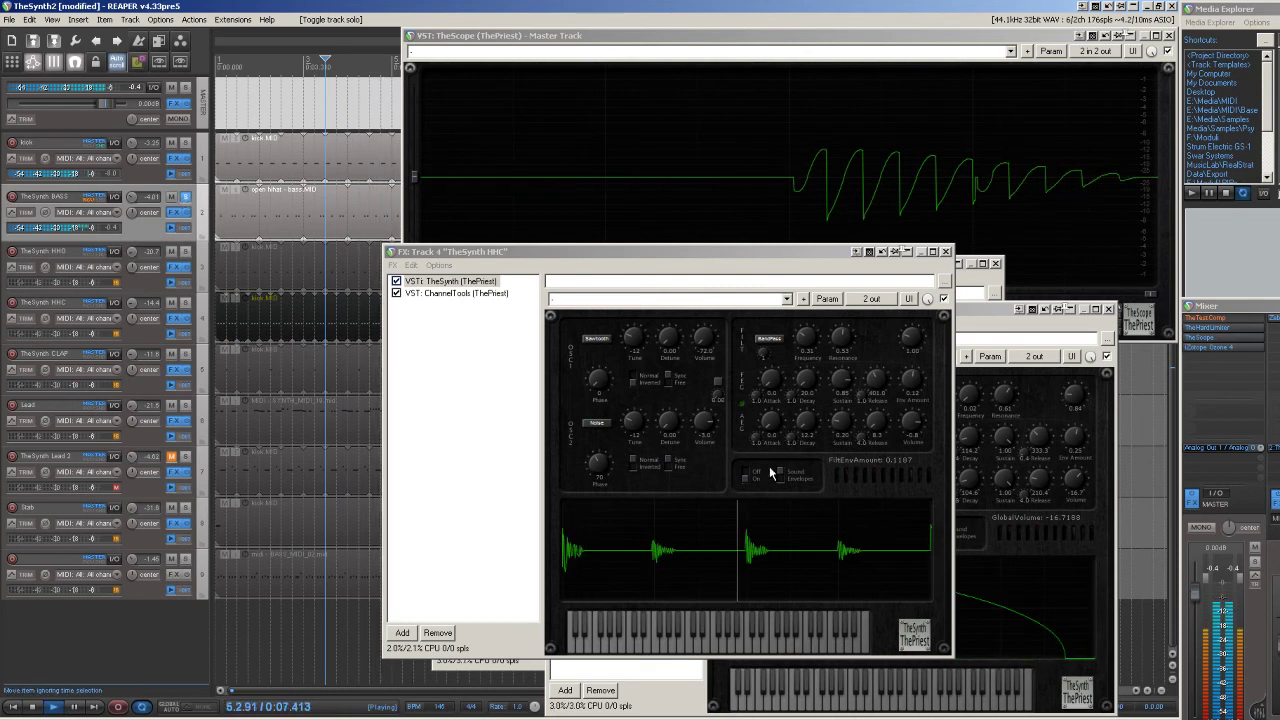
click(945, 251)
click(1107, 309)
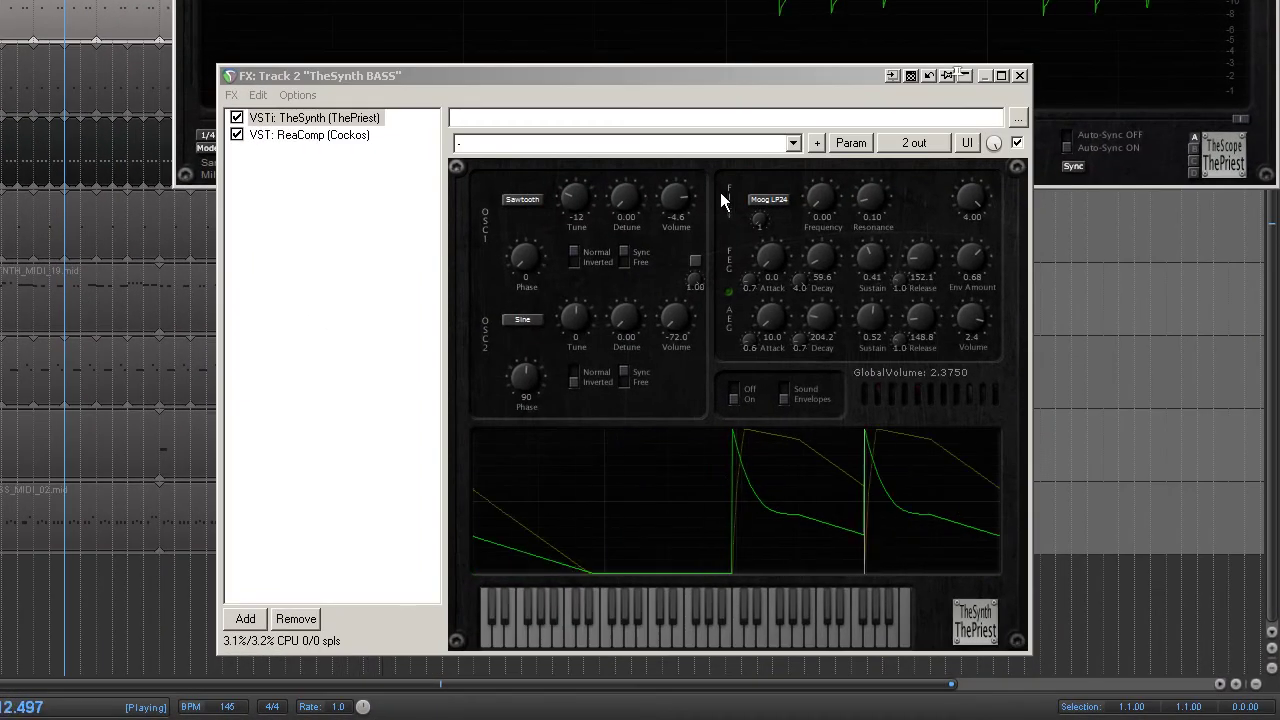
Reshape the BASS filter envelope with an envelope amount of 0.33, decay of 116.9 and sustain of about 0.22.
click(968, 264)
drag(961, 267, 949, 275)
drag(823, 263, 852, 315)
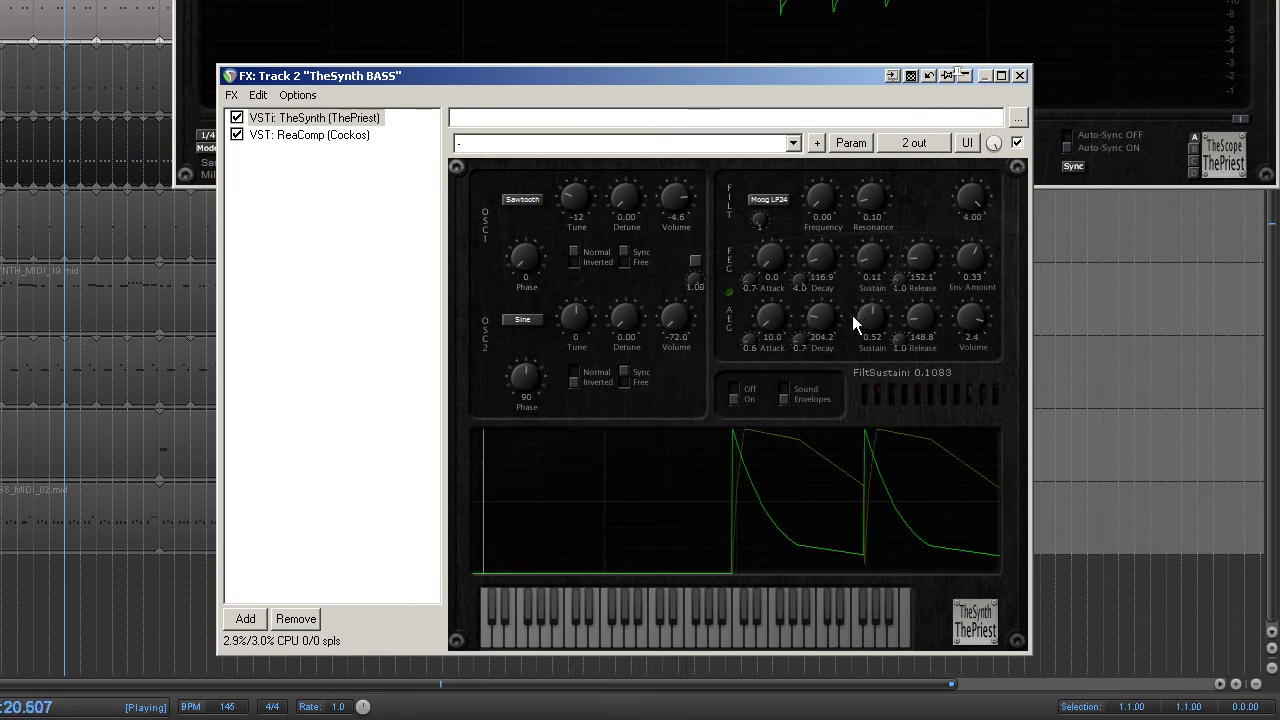
drag(799, 278, 767, 312)
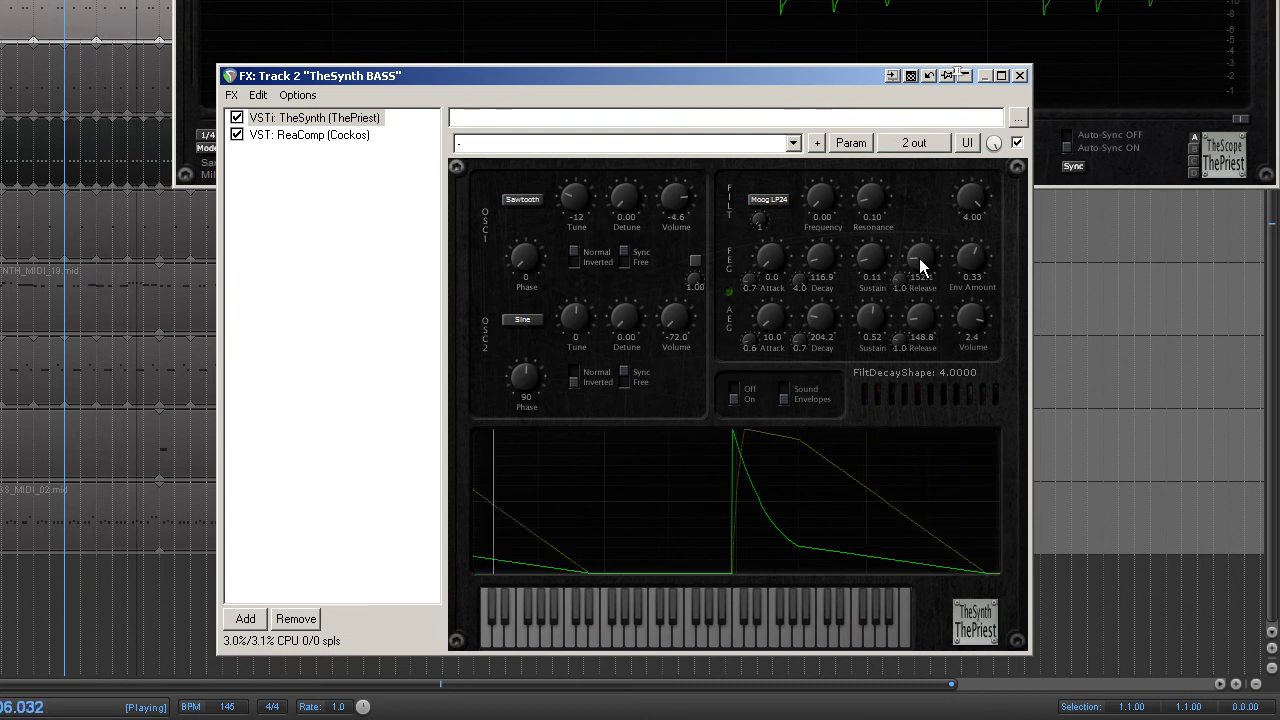
drag(873, 259, 871, 236)
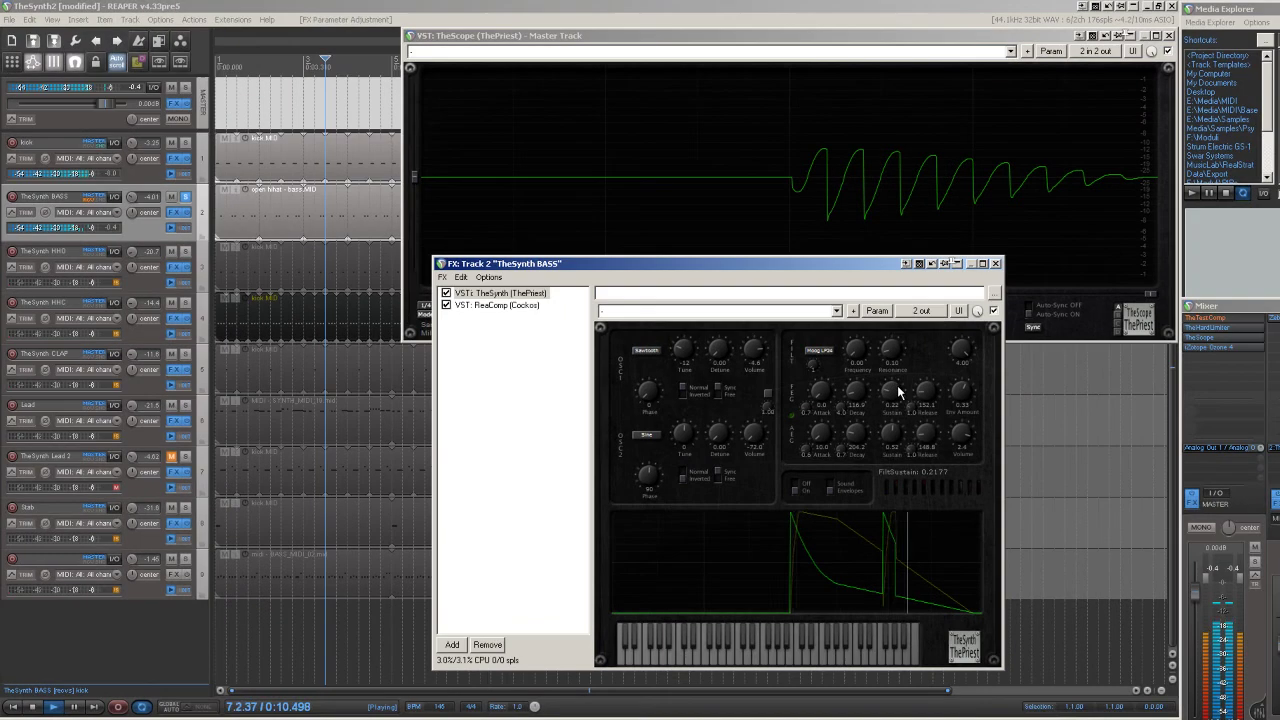
Solo the kick together with the bass, try an amp attack shape of about 3.0 on the BASS synth, and set it to 1.0.
click(189, 142)
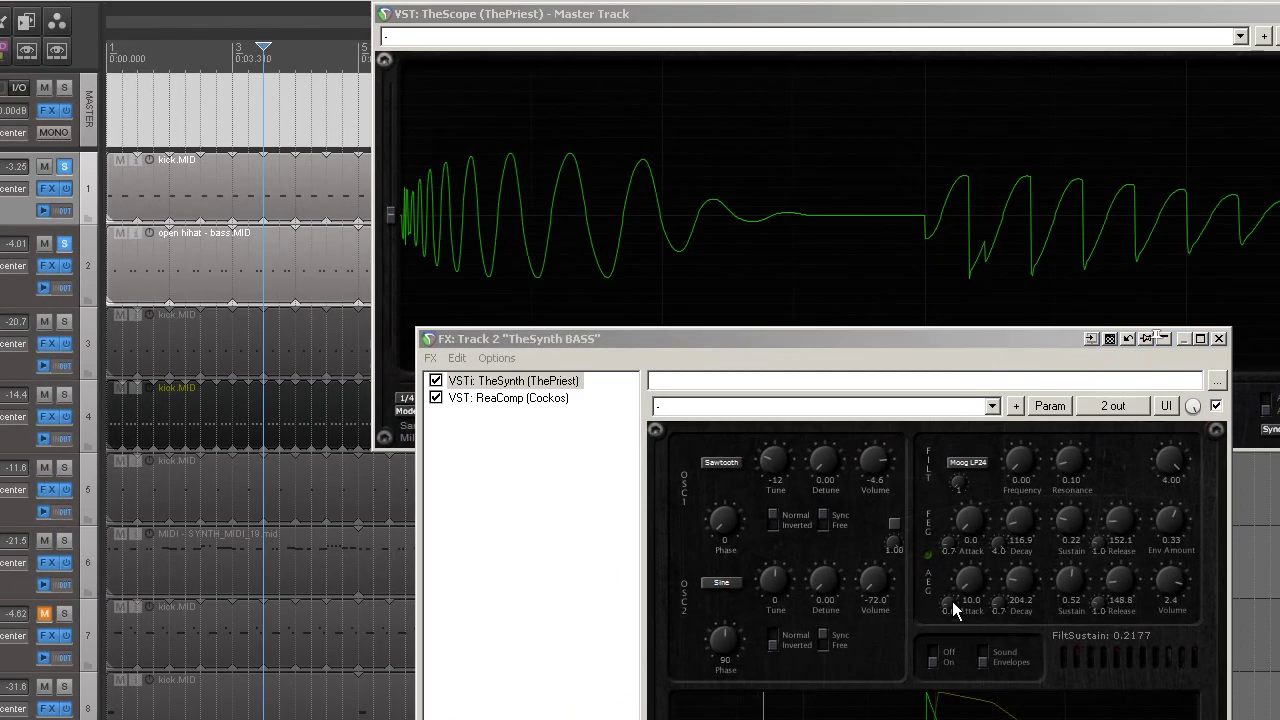
drag(952, 601, 952, 500)
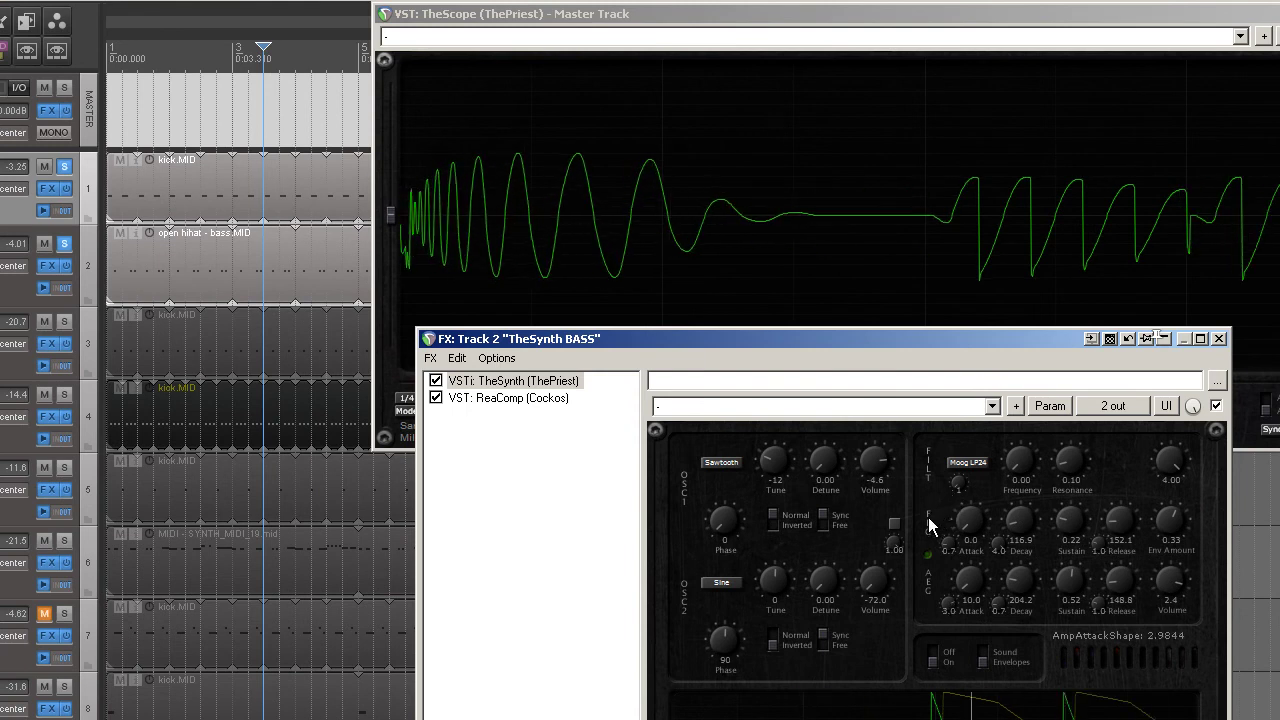
drag(922, 538, 948, 613)
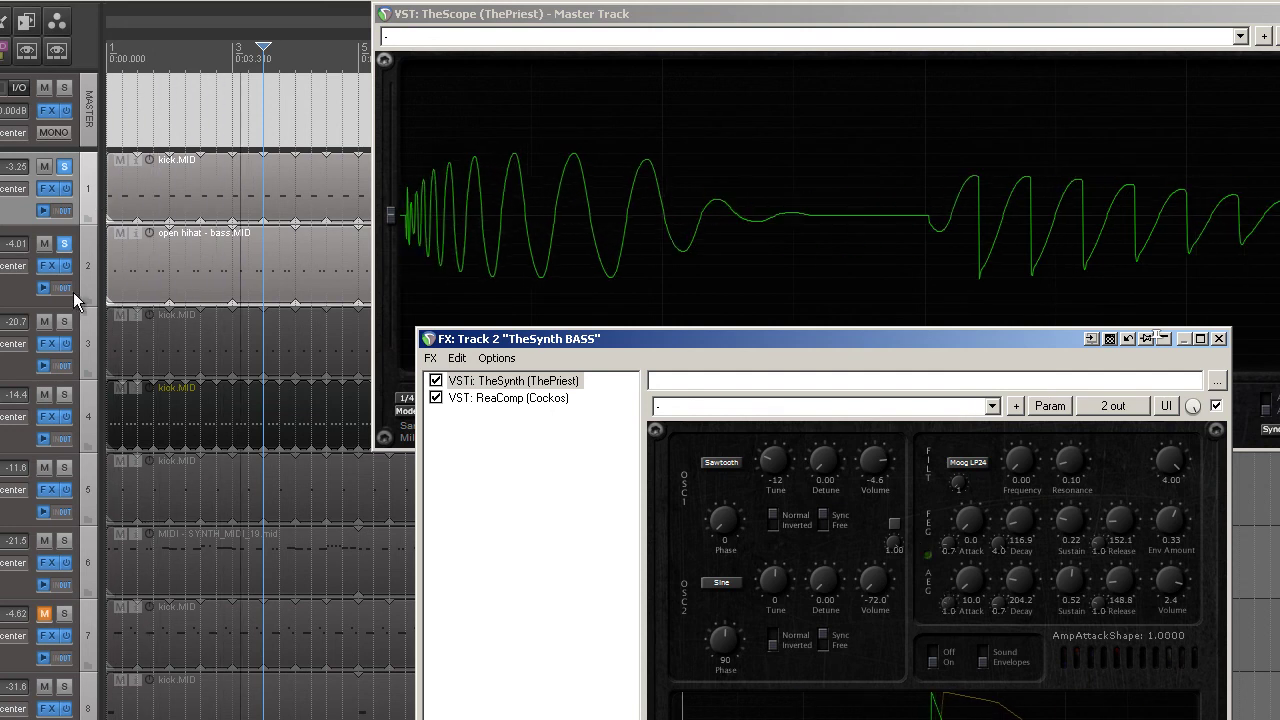